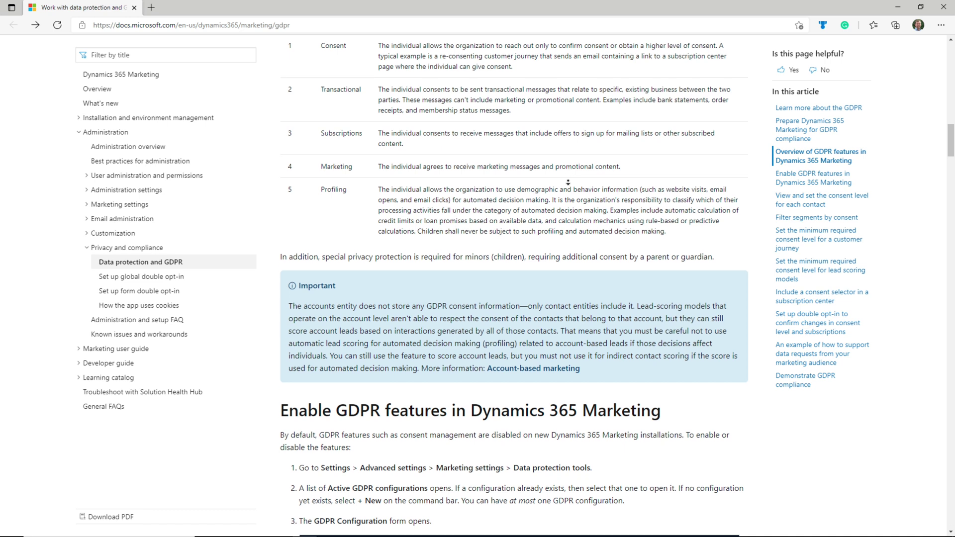
Scroll the Docs GDPR article to the 'Enable GDPR features' steps, then bring up the GDPR-Support-Guide PDF.
{"action": "scroll", "coordinate": [566, 185], "scroll_direction": "down", "scroll_amount": 1}
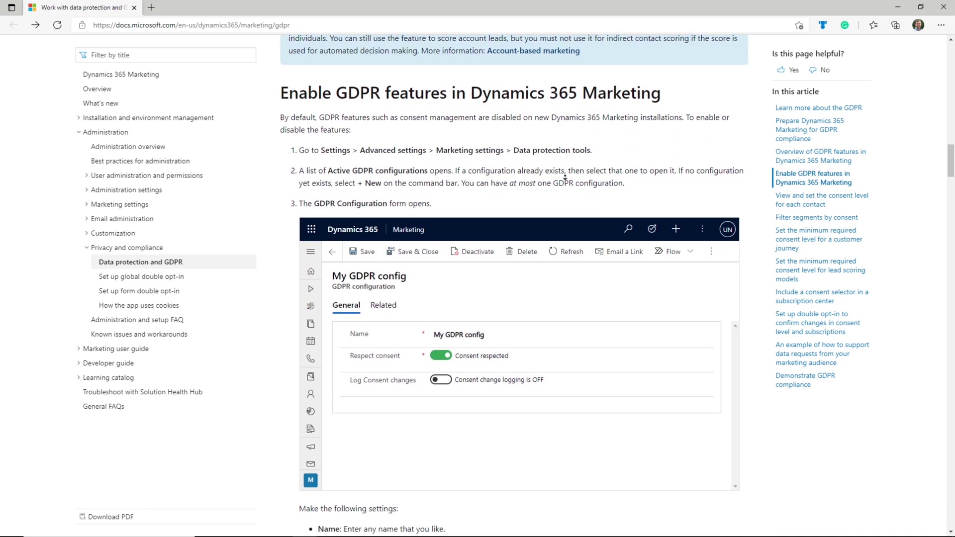
{"action": "scroll", "coordinate": [565, 178], "scroll_direction": "down", "scroll_amount": 2}
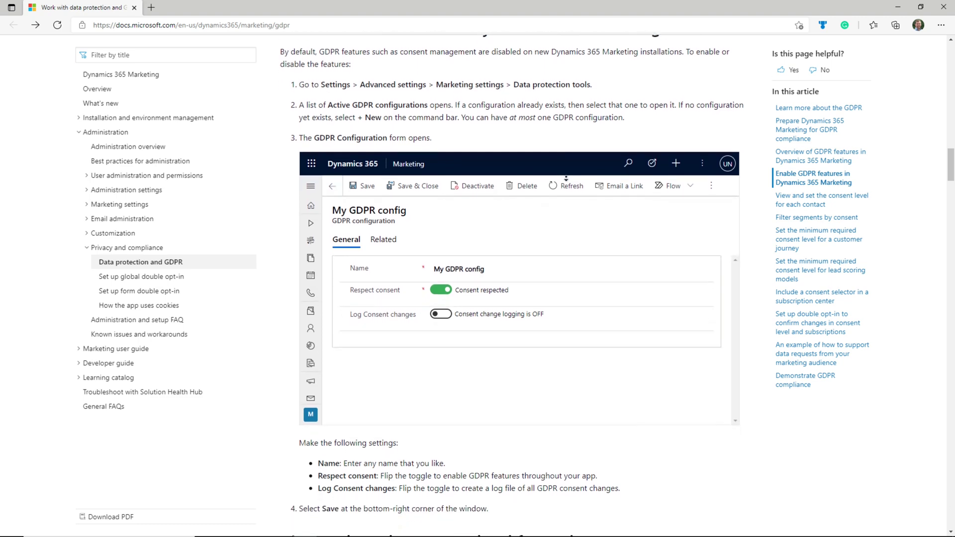
{"action": "scroll", "coordinate": [566, 181], "scroll_direction": "down", "scroll_amount": 4}
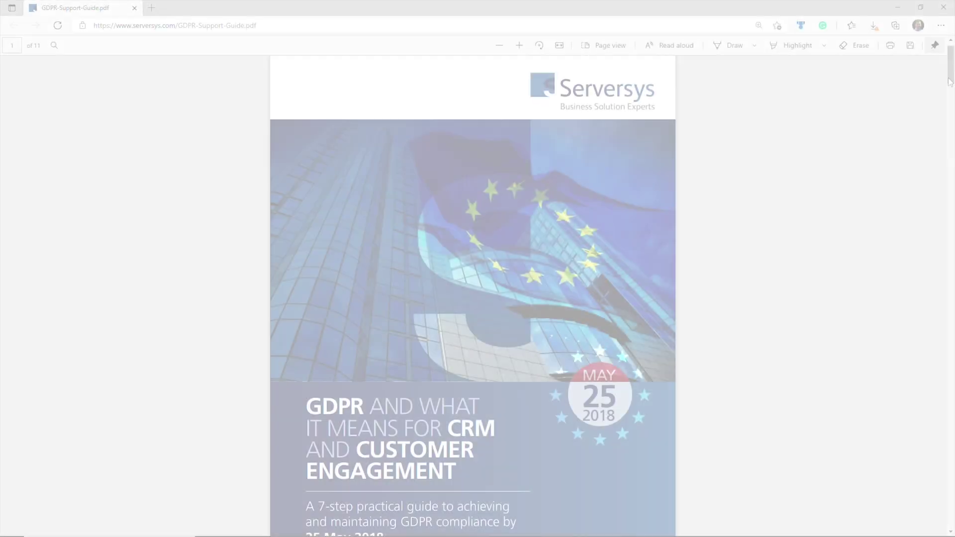
{"action": "left_click_drag", "start_coordinate": [951, 82], "coordinate": [945, 166]}
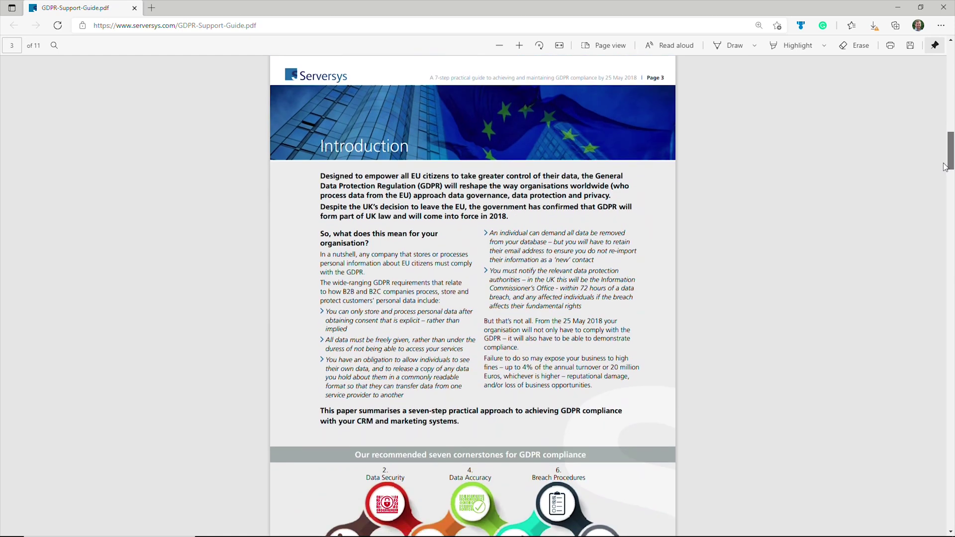
Page through the GDPR-Support-Guide PDF from the cover to its page 11 Other Resources.
{"action": "left_click_drag", "start_coordinate": [945, 167], "coordinate": [934, 298]}
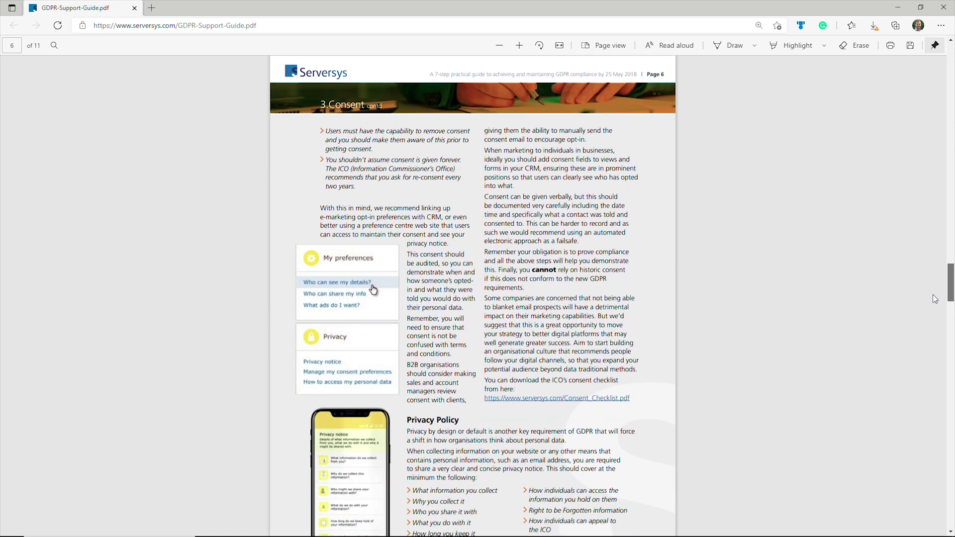
{"action": "left_click_drag", "start_coordinate": [933, 294], "coordinate": [943, 434]}
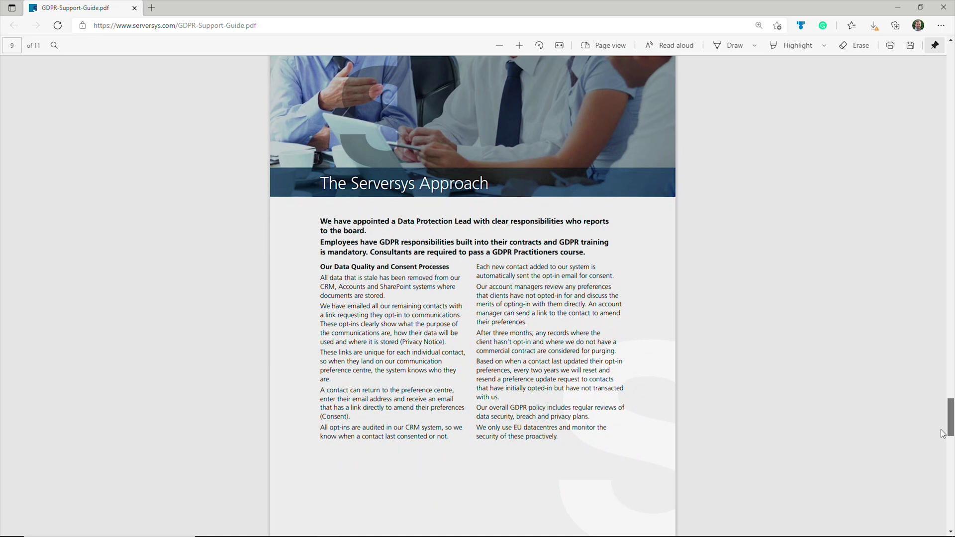
{"action": "left_click_drag", "start_coordinate": [943, 434], "coordinate": [950, 522]}
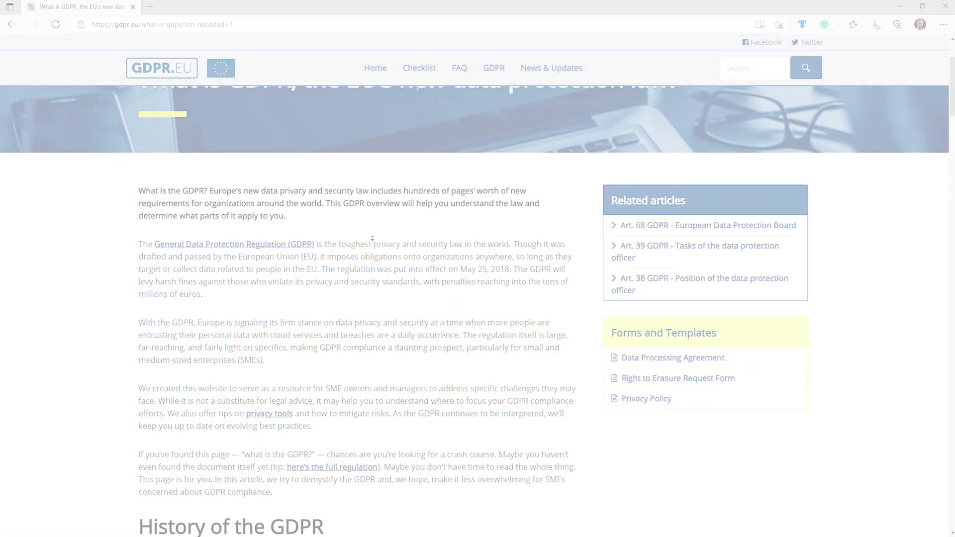
Scroll to the History paragraph and briefly select the European Convention quote.
{"action": "scroll", "coordinate": [372, 239], "scroll_direction": "down", "scroll_amount": 3}
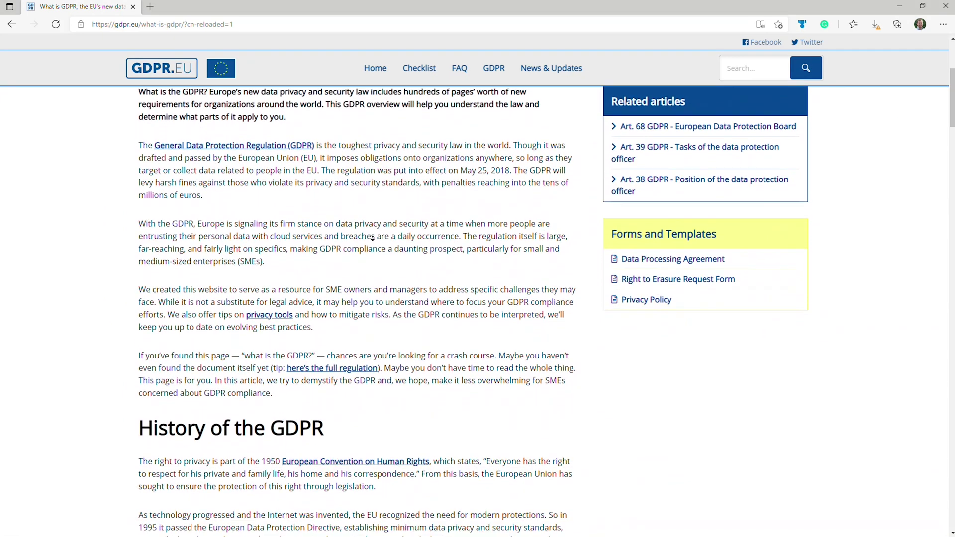
{"action": "scroll", "coordinate": [372, 239], "scroll_direction": "down", "scroll_amount": 5}
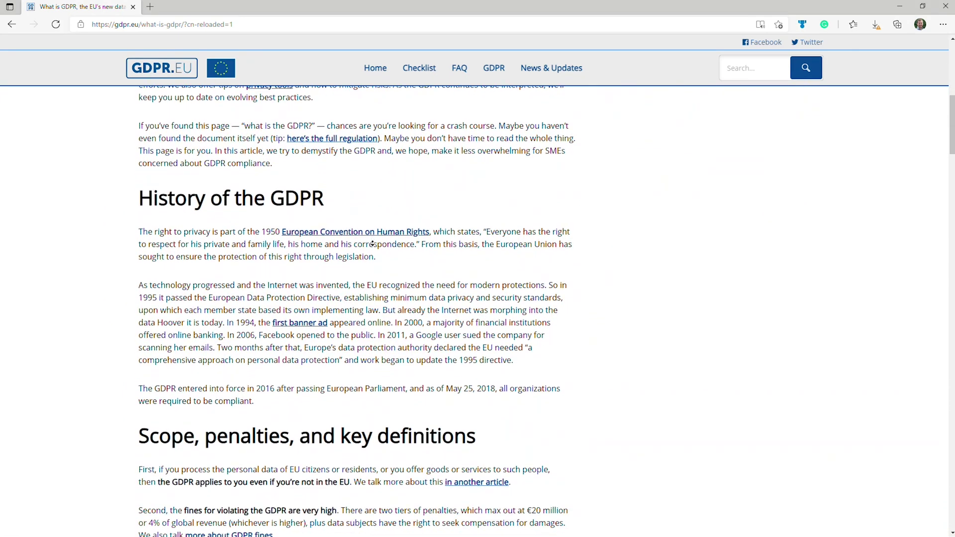
{"action": "scroll", "coordinate": [371, 237], "scroll_direction": "down", "scroll_amount": 1}
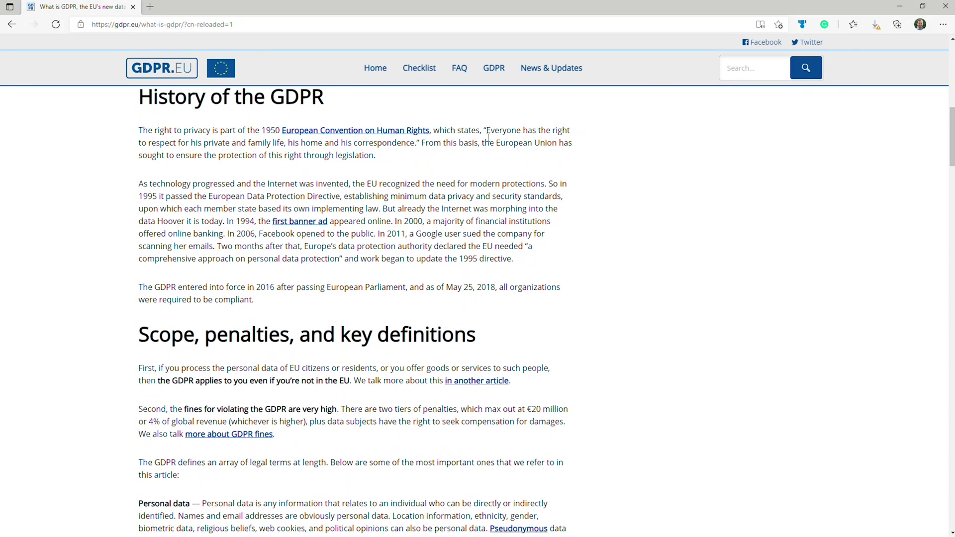
{"action": "left_click_drag", "start_coordinate": [481, 129], "coordinate": [484, 160]}
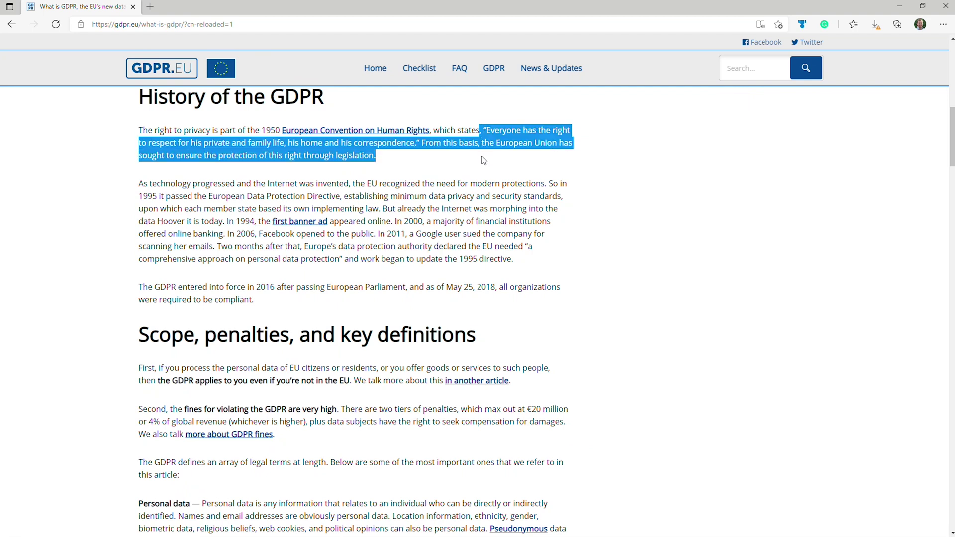
{"action": "left_click", "coordinate": [430, 181]}
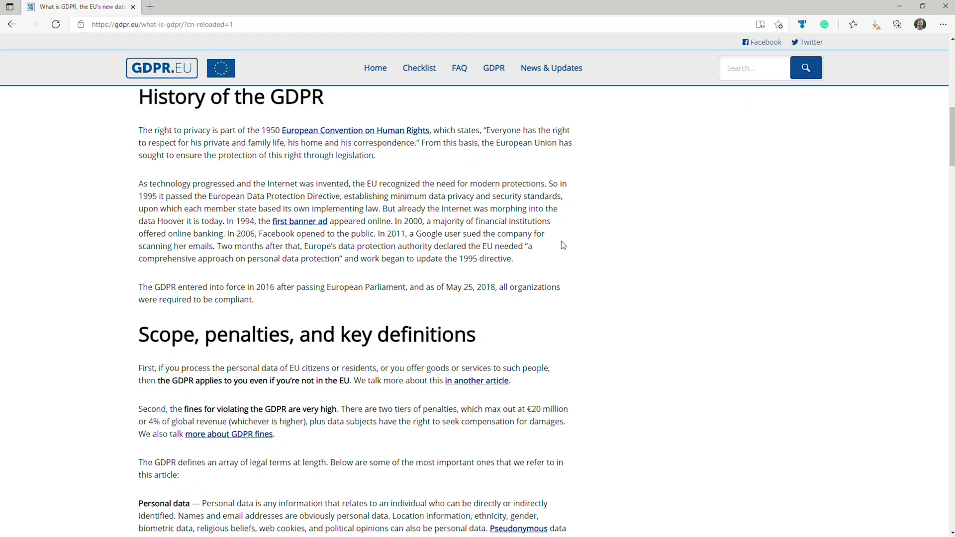
Scroll further down the What is GDPR article to its Data security section.
{"action": "left_click_drag", "start_coordinate": [951, 153], "coordinate": [921, 185]}
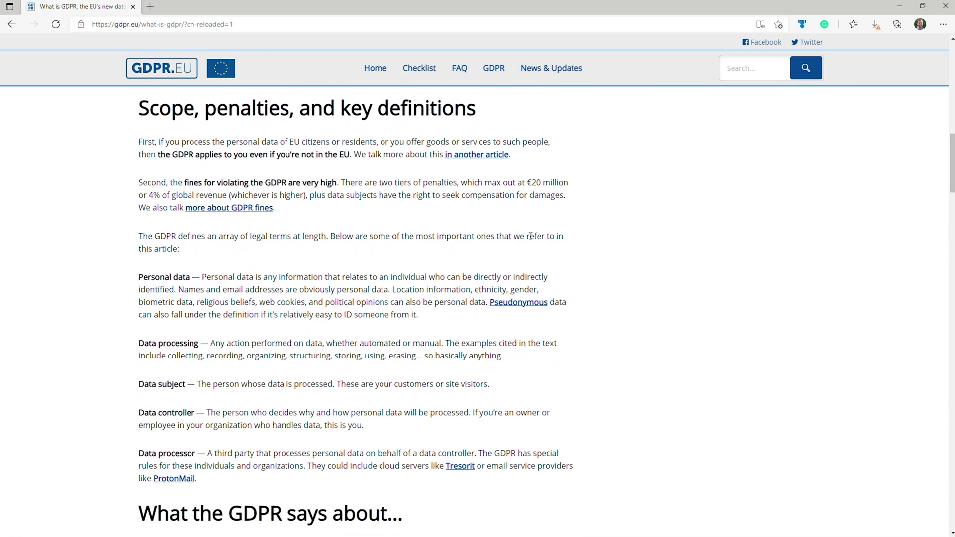
{"action": "scroll", "coordinate": [529, 279], "scroll_direction": "down", "scroll_amount": 1}
{"action": "scroll", "coordinate": [528, 279], "scroll_direction": "down", "scroll_amount": 6}
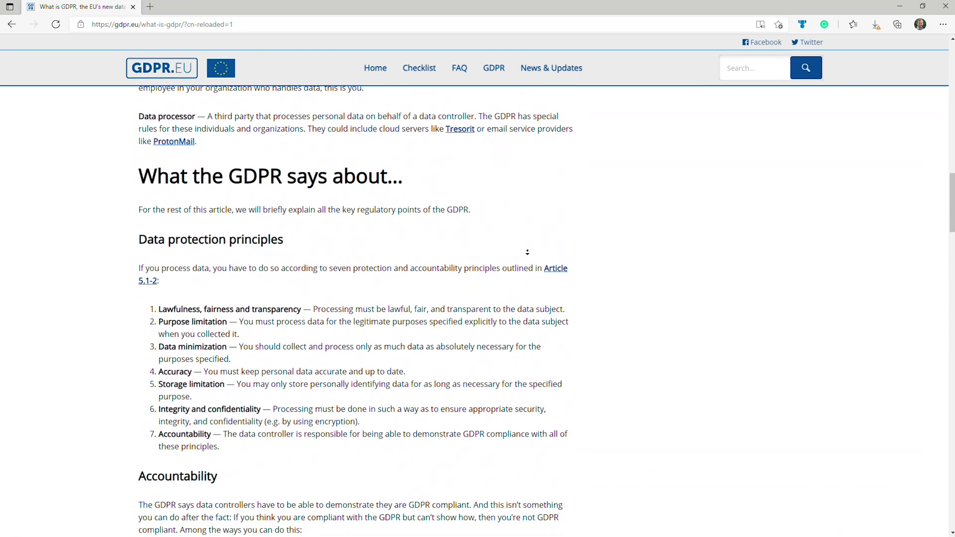
{"action": "scroll", "coordinate": [527, 252], "scroll_direction": "down", "scroll_amount": 1}
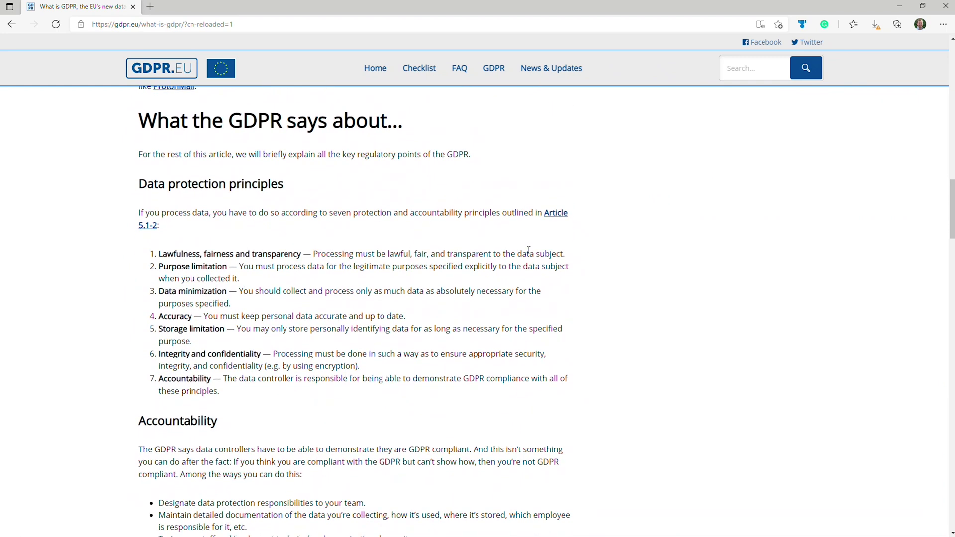
{"action": "scroll", "coordinate": [572, 199], "scroll_direction": "down", "scroll_amount": 9}
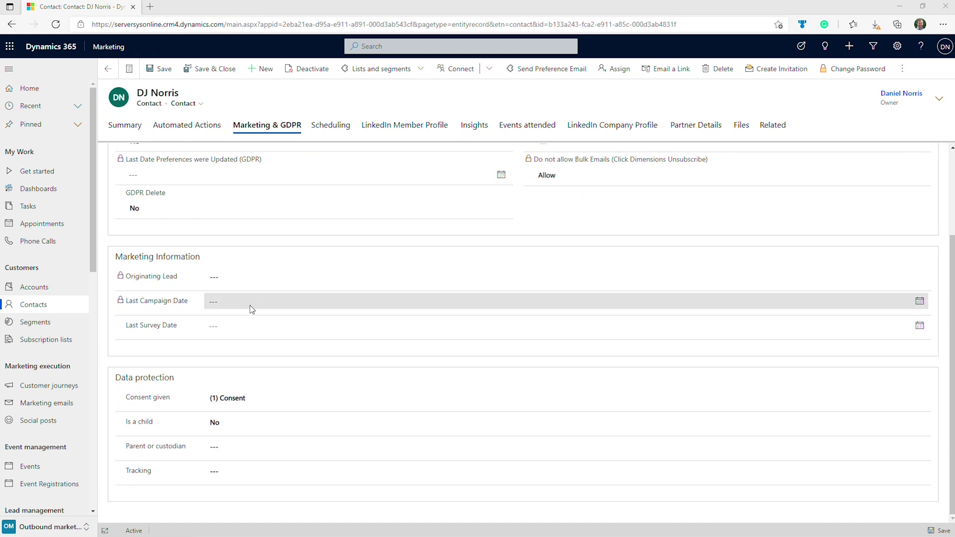
{"action": "left_click", "coordinate": [250, 398]}
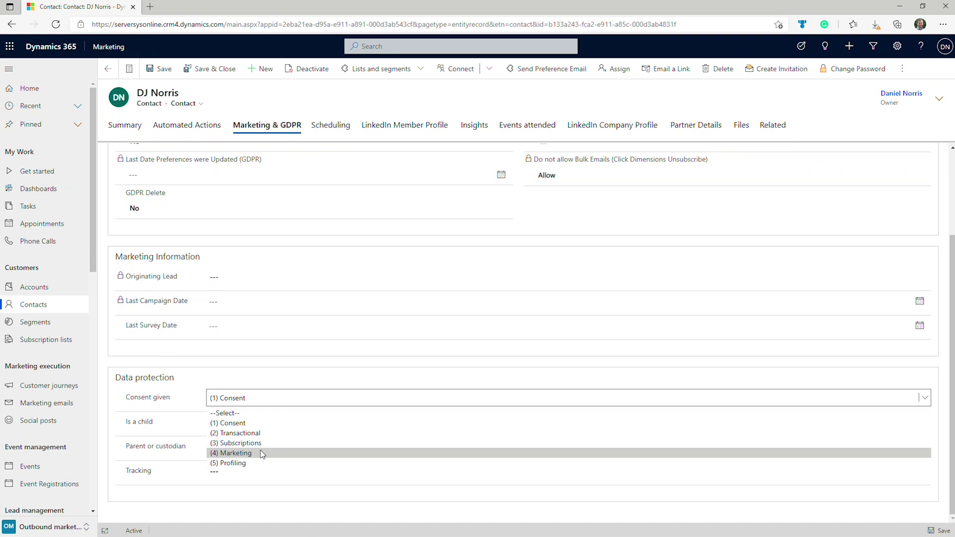
{"action": "left_click", "coordinate": [263, 491]}
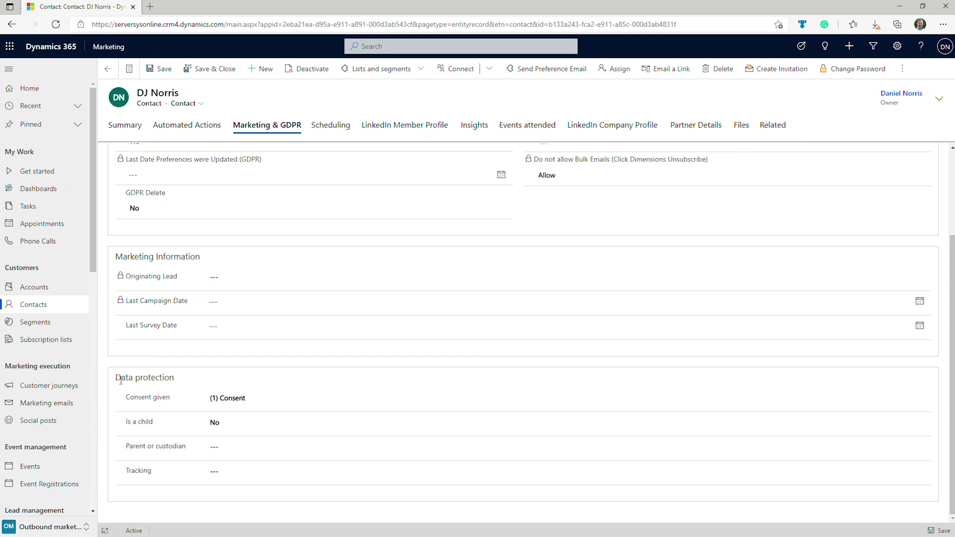
Open the inactive GDPR Configuration data protection record and check that Respect consent is on.
{"action": "left_click", "coordinate": [68, 386]}
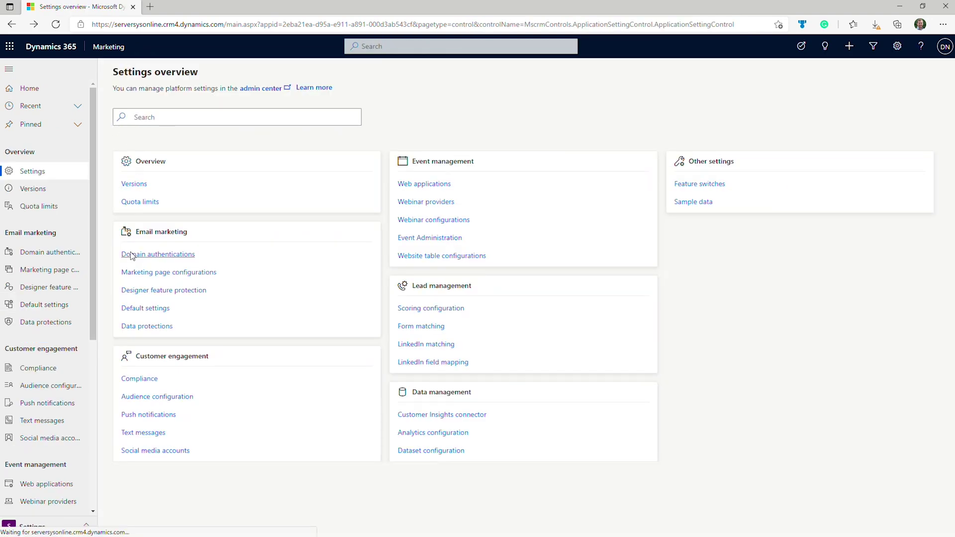
{"action": "left_click", "coordinate": [147, 326]}
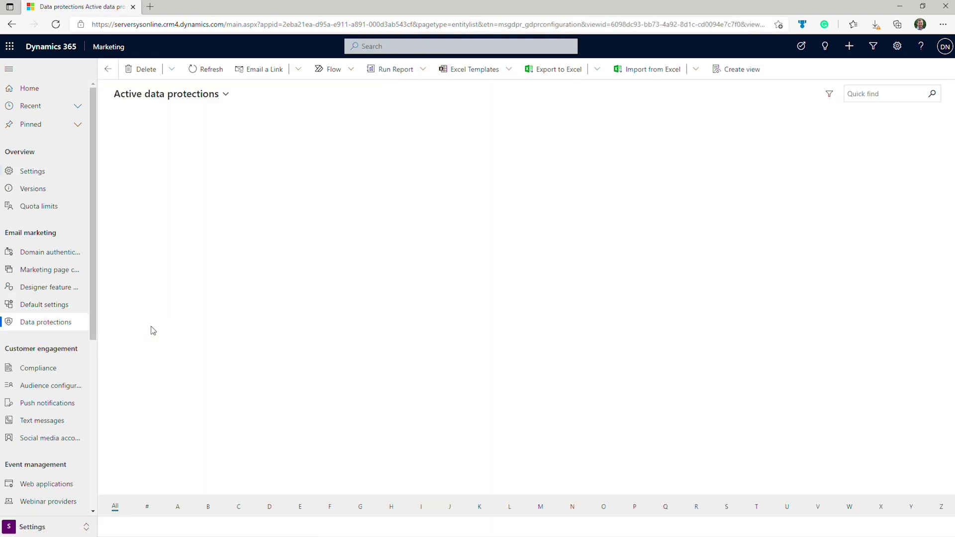
{"action": "left_click", "coordinate": [192, 99]}
{"action": "left_click", "coordinate": [166, 143]}
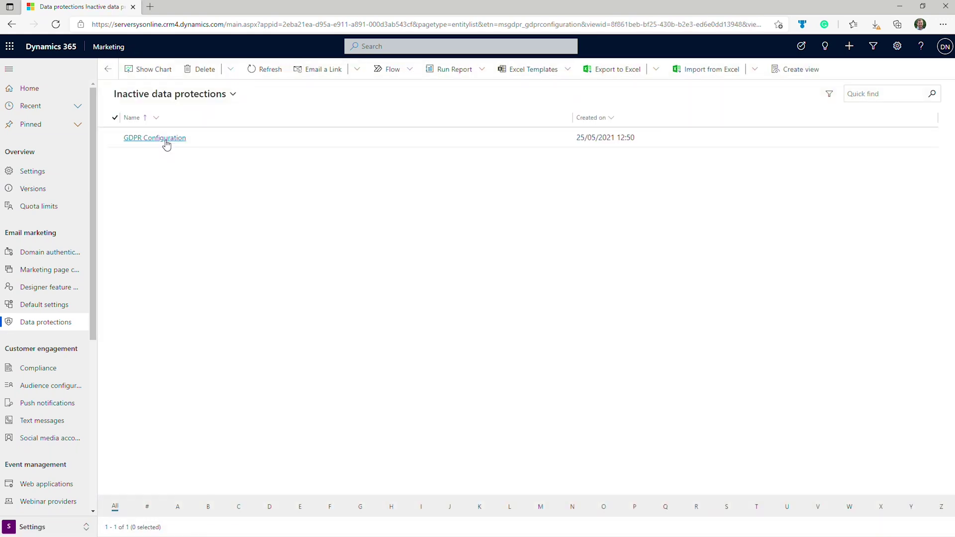
{"action": "left_click", "coordinate": [166, 143]}
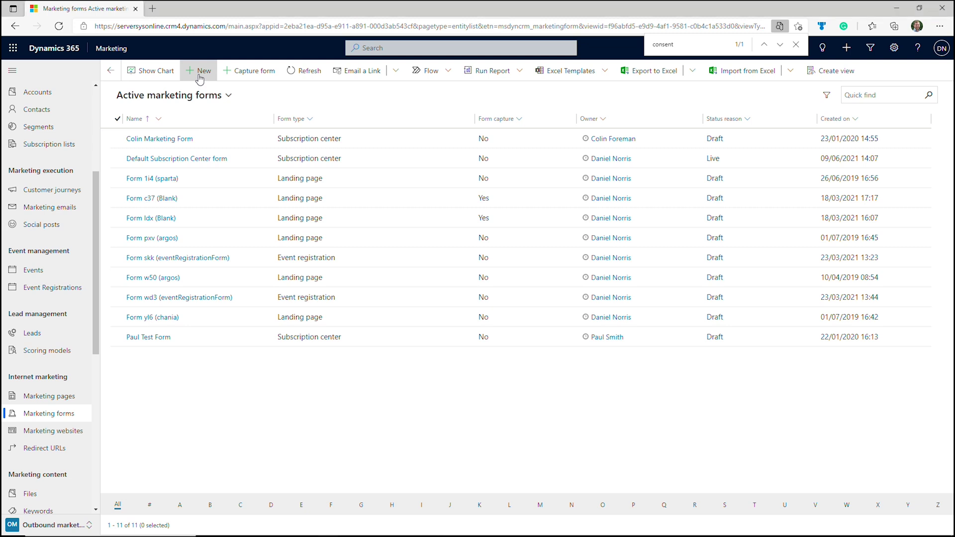
Create a new marketing form from the subscription form template.
{"action": "left_click", "coordinate": [200, 77]}
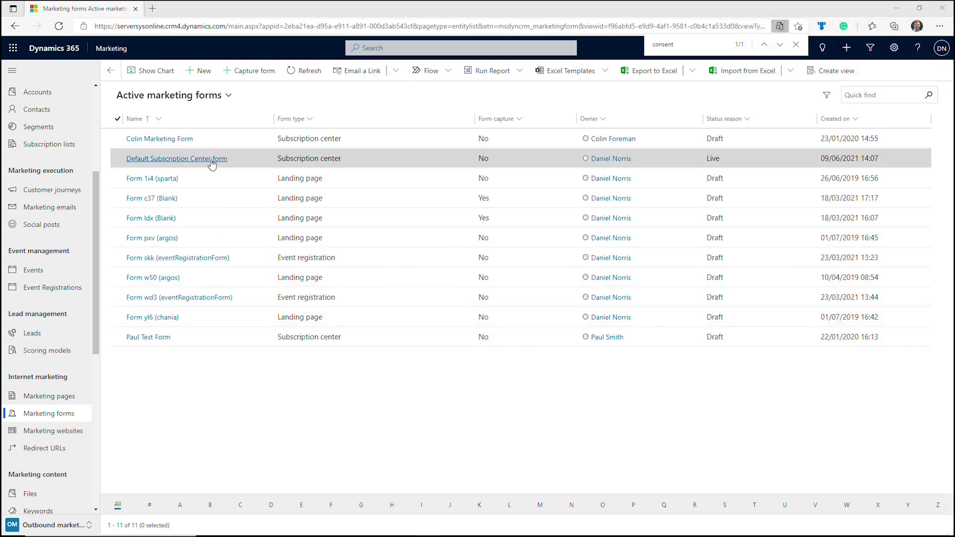
{"action": "left_click", "coordinate": [201, 71]}
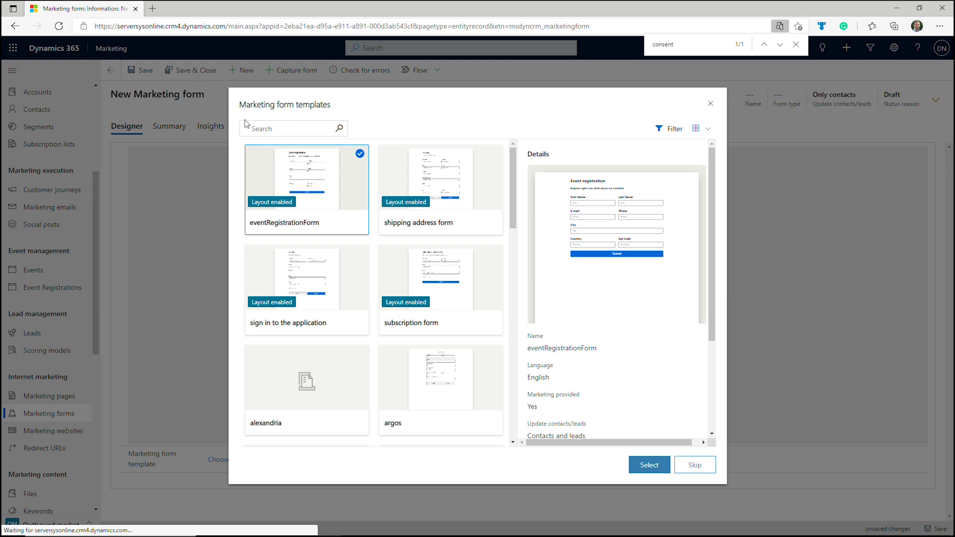
{"action": "left_click", "coordinate": [426, 302]}
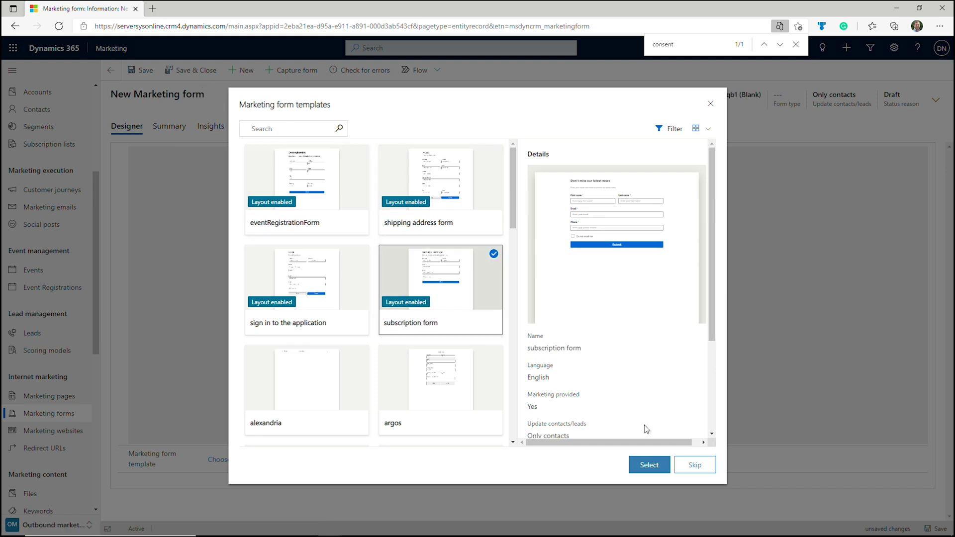
{"action": "left_click", "coordinate": [648, 465]}
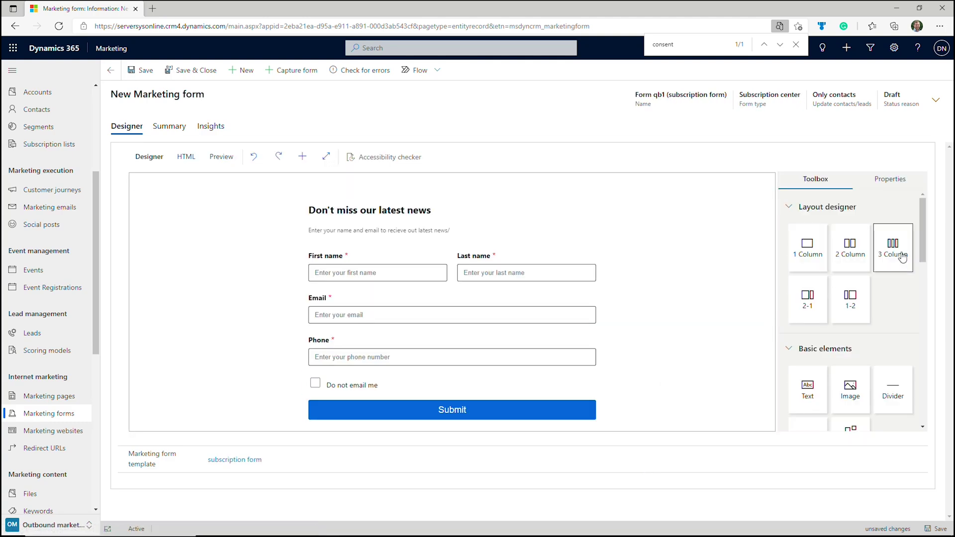
Place the Consent field from the Toolbox onto the form canvas.
{"action": "scroll", "coordinate": [898, 314], "scroll_direction": "down", "scroll_amount": 1}
{"action": "scroll", "coordinate": [883, 326], "scroll_direction": "down", "scroll_amount": 1}
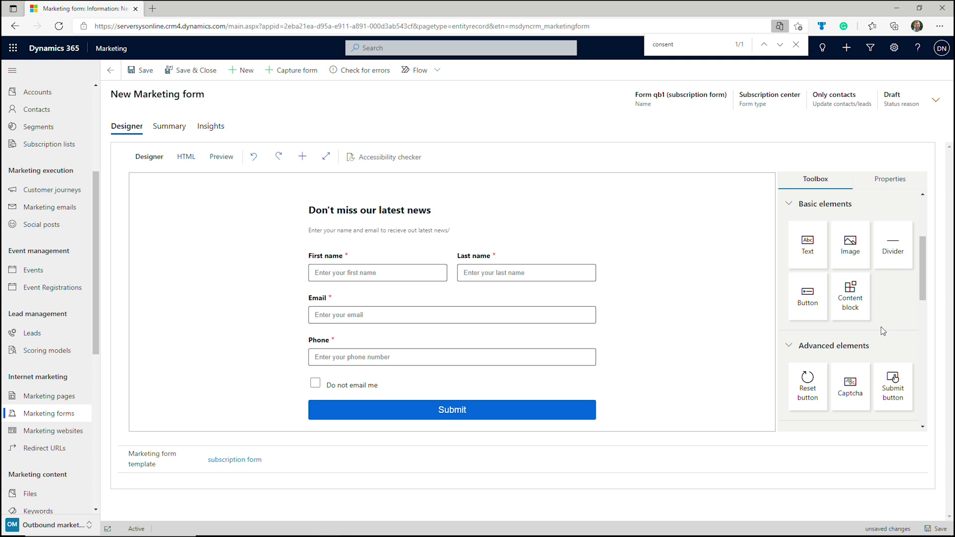
{"action": "scroll", "coordinate": [880, 330], "scroll_direction": "down", "scroll_amount": 3}
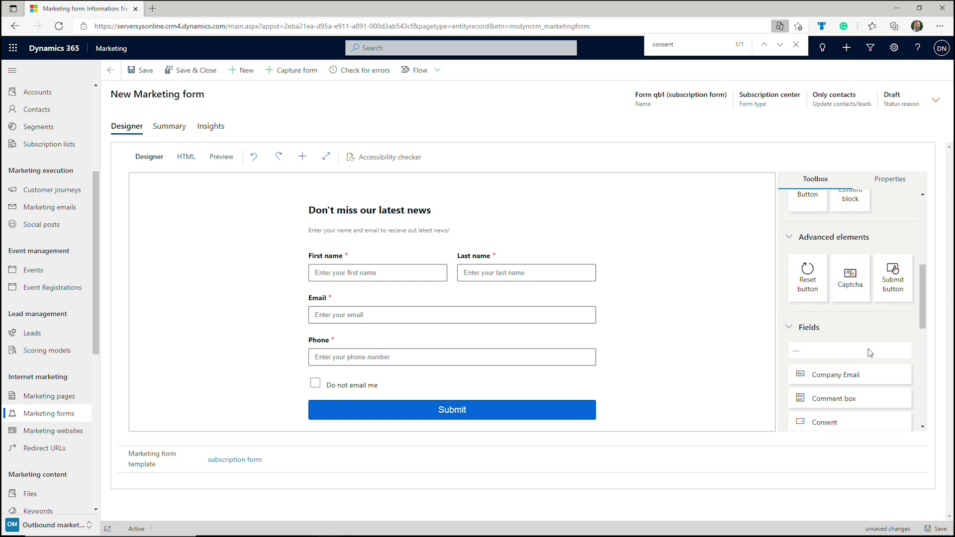
{"action": "scroll", "coordinate": [841, 340], "scroll_direction": "down", "scroll_amount": 1}
{"action": "left_click_drag", "start_coordinate": [835, 386], "coordinate": [426, 377]}
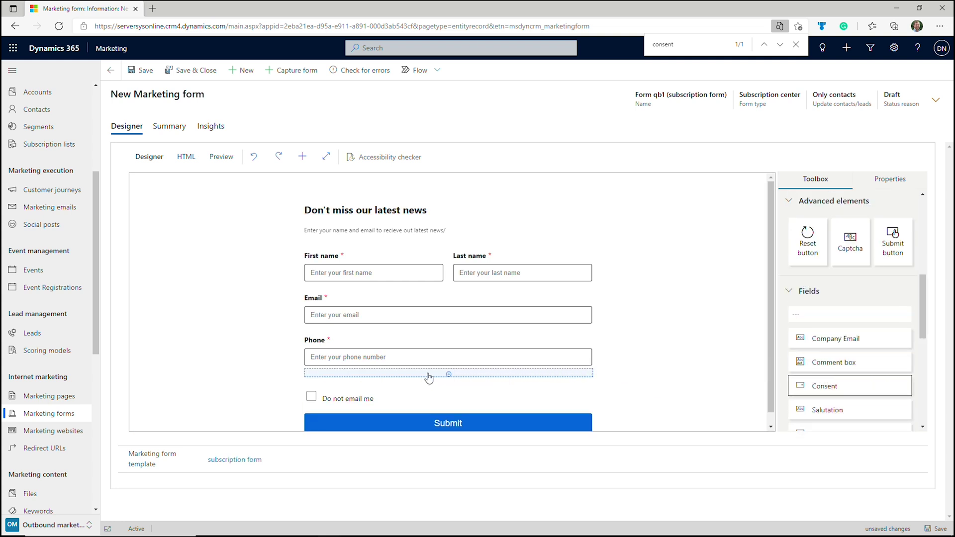
{"action": "scroll", "coordinate": [636, 375], "scroll_direction": "down", "scroll_amount": 1}
{"action": "left_click", "coordinate": [634, 373]}
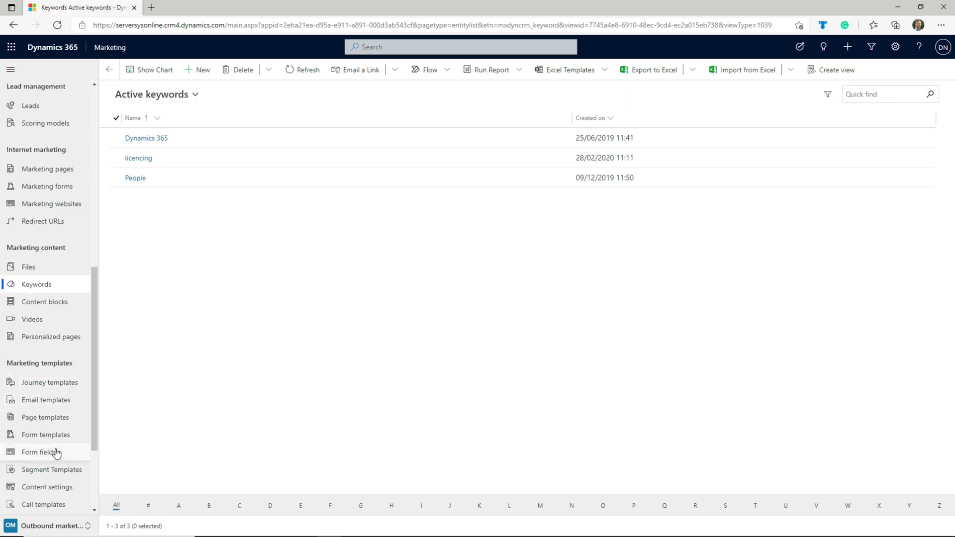
Open the newer Consent form field record, check its Label, and save and close it.
{"action": "left_click", "coordinate": [55, 453]}
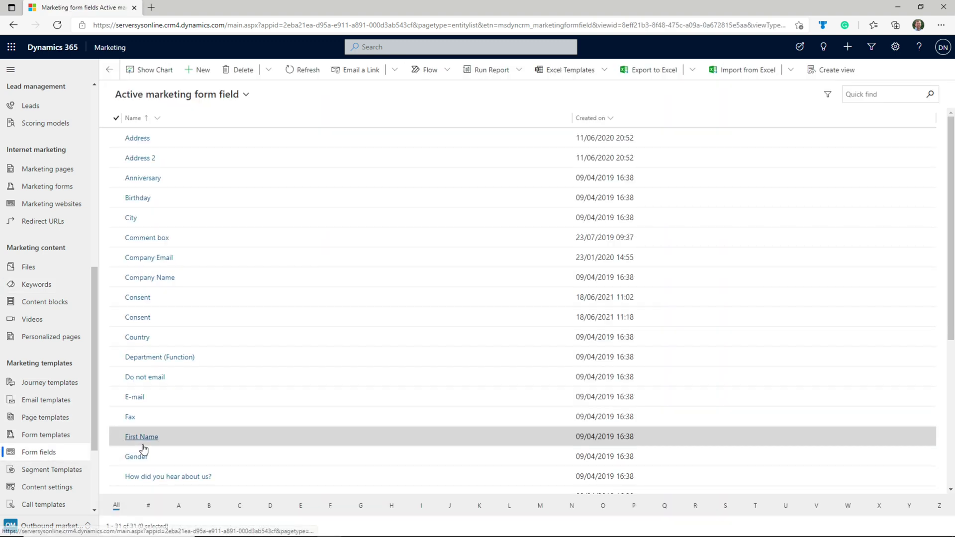
{"action": "left_click", "coordinate": [144, 322]}
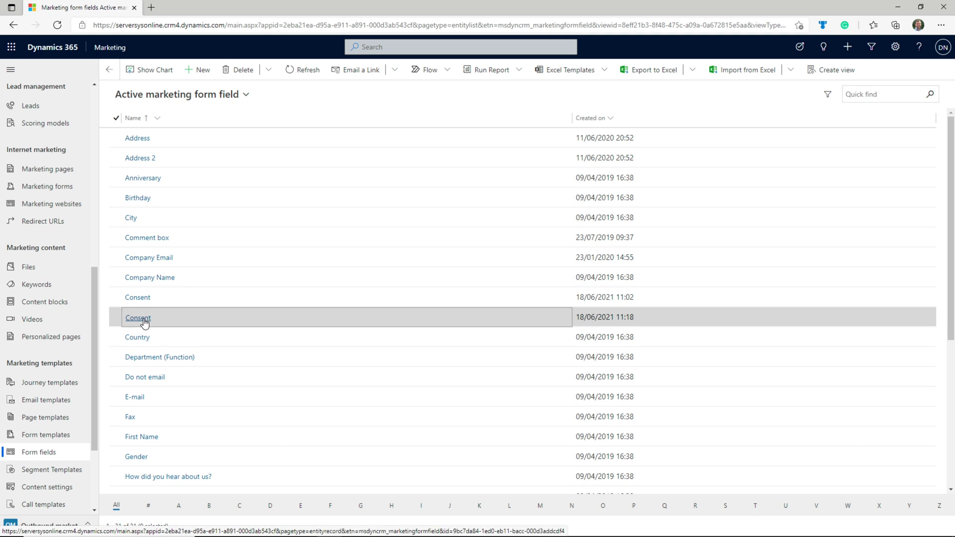
{"action": "left_click", "coordinate": [144, 322]}
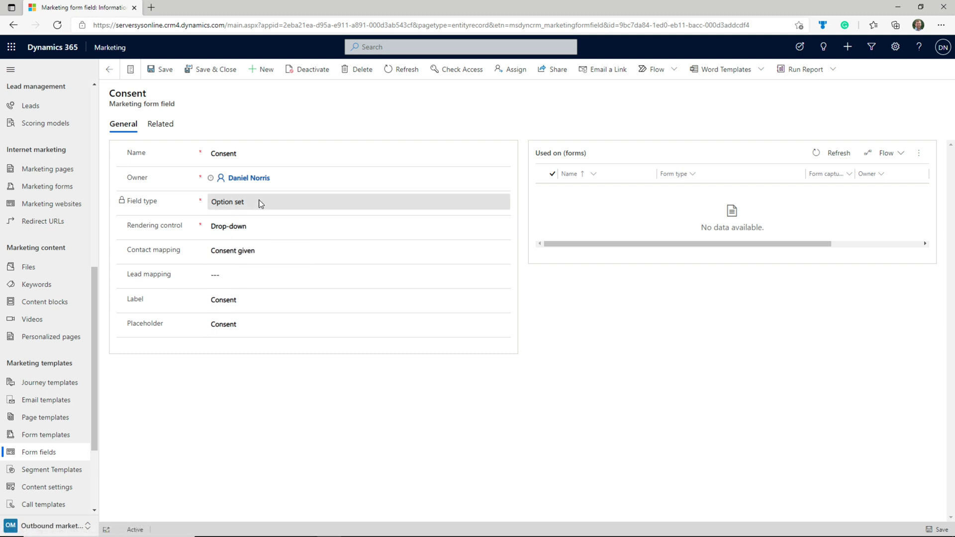
{"action": "left_click", "coordinate": [257, 300]}
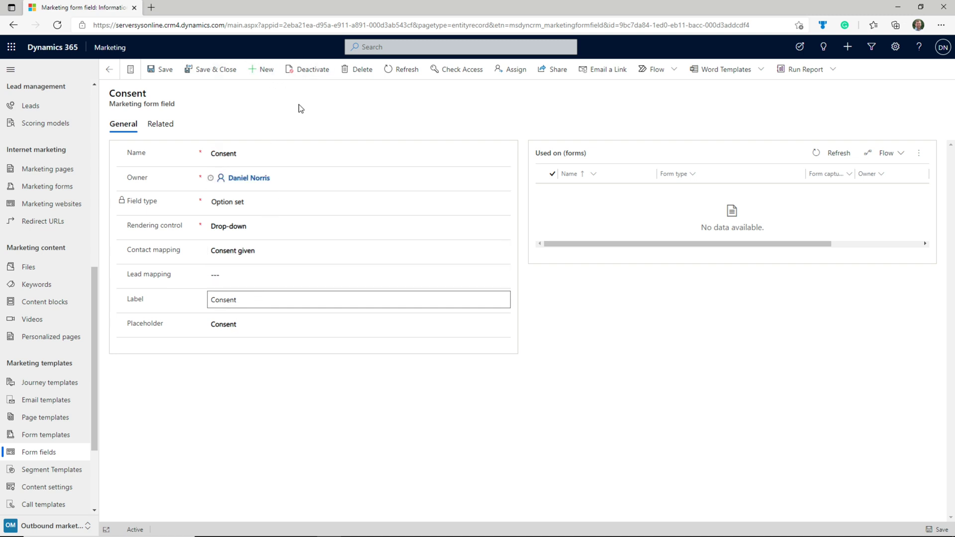
{"action": "left_click", "coordinate": [206, 72]}
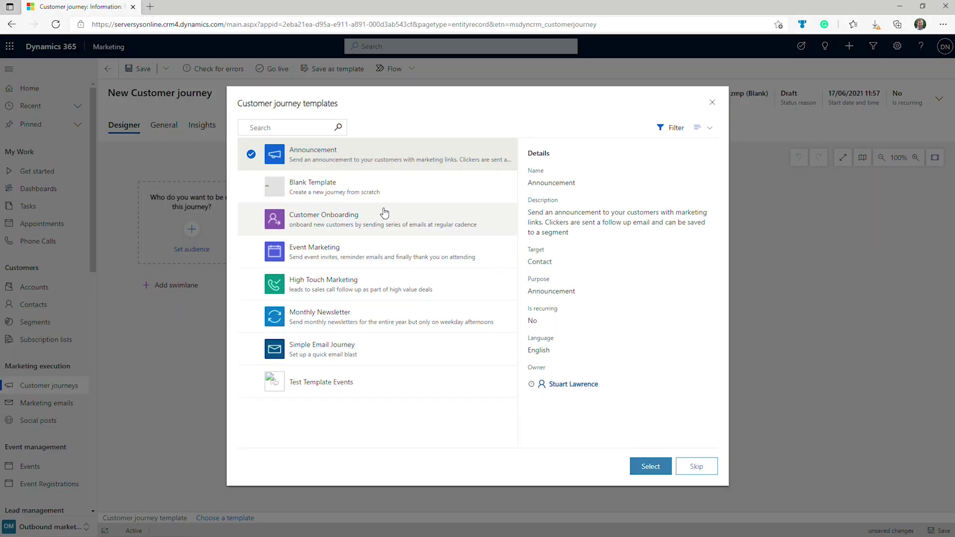
Start a journey from the Announcement template, leave Minimum consent unset, then discard it for Segments.
{"action": "left_click", "coordinate": [649, 468]}
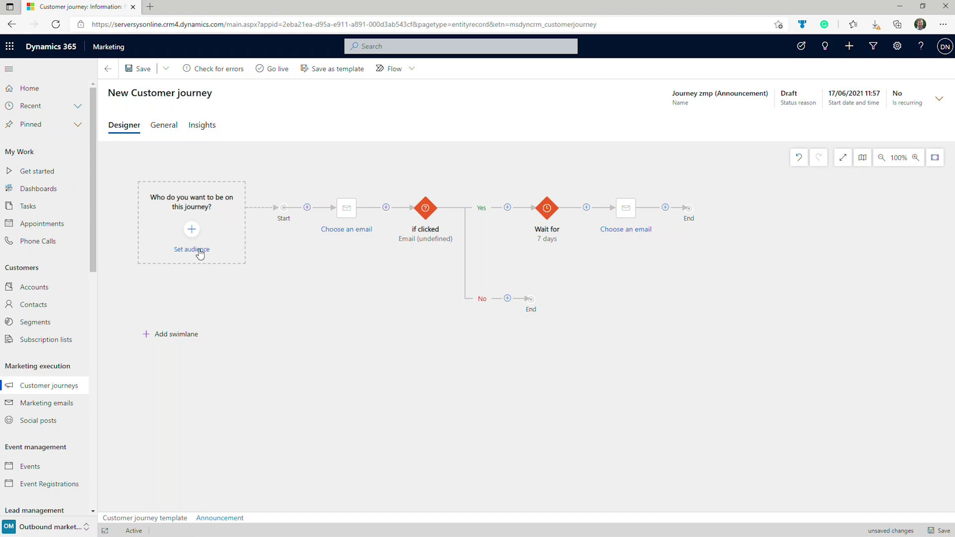
{"action": "left_click", "coordinate": [163, 127]}
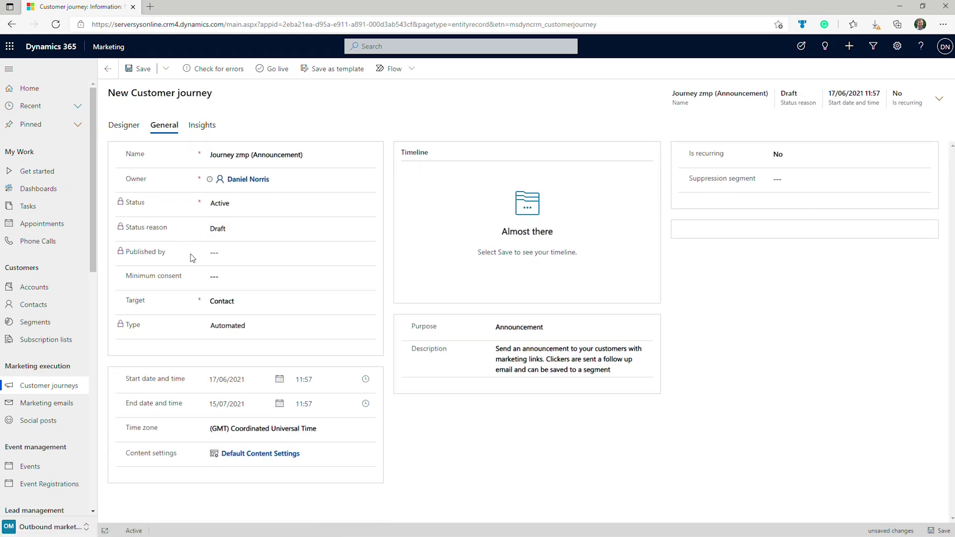
{"action": "left_click", "coordinate": [211, 276]}
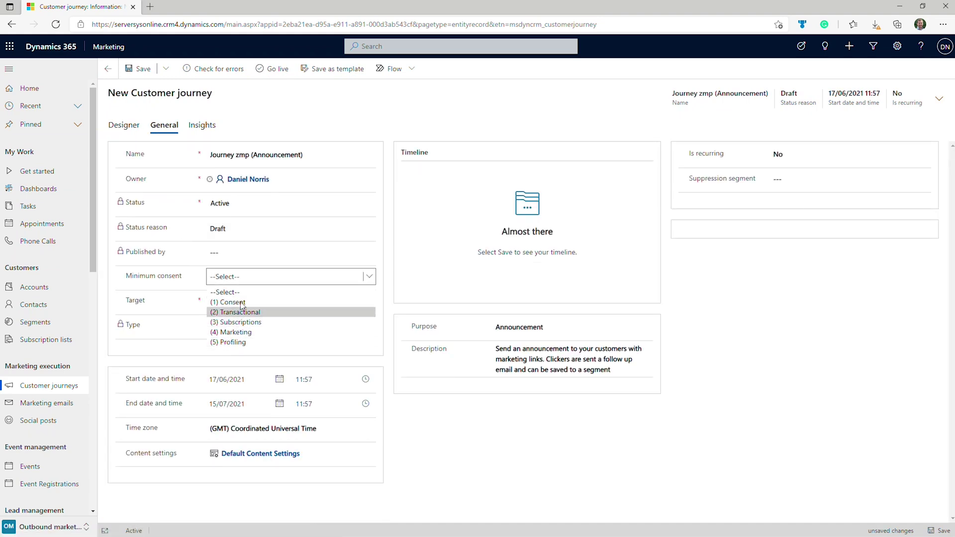
{"action": "left_click", "coordinate": [392, 120]}
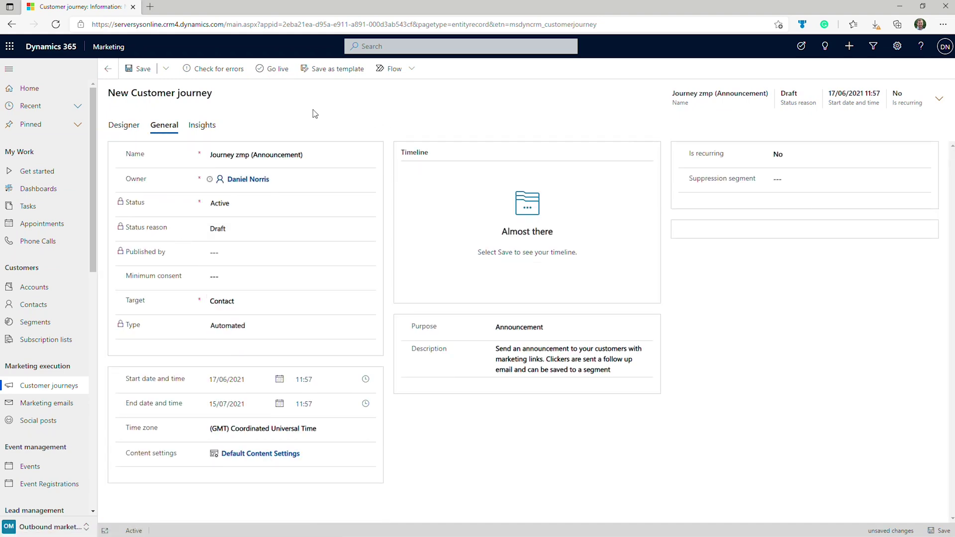
{"action": "left_click", "coordinate": [50, 322]}
{"action": "left_click", "coordinate": [537, 337]}
Start a template-less dynamic segment with a Contact condition on Consent given, opening its value list.
{"action": "left_click", "coordinate": [199, 70]}
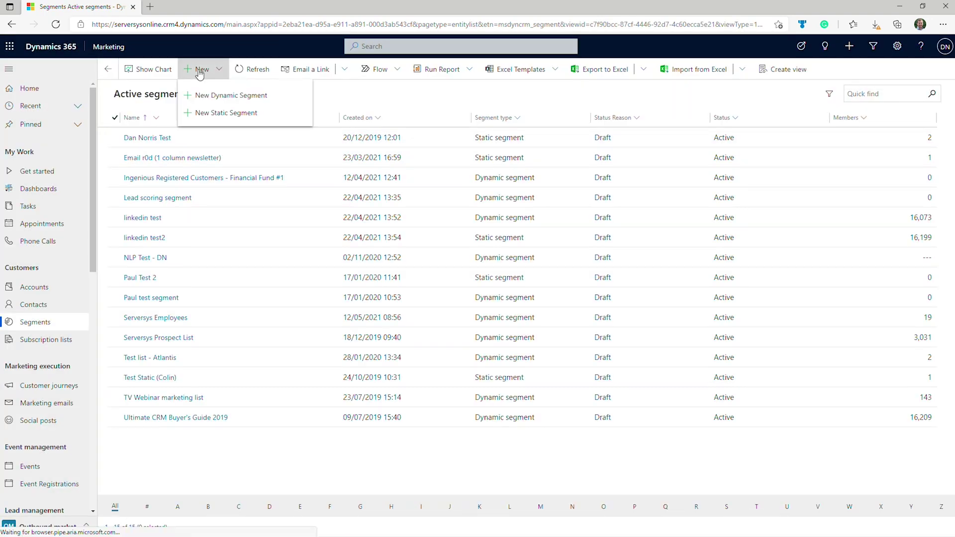
{"action": "left_click", "coordinate": [223, 100]}
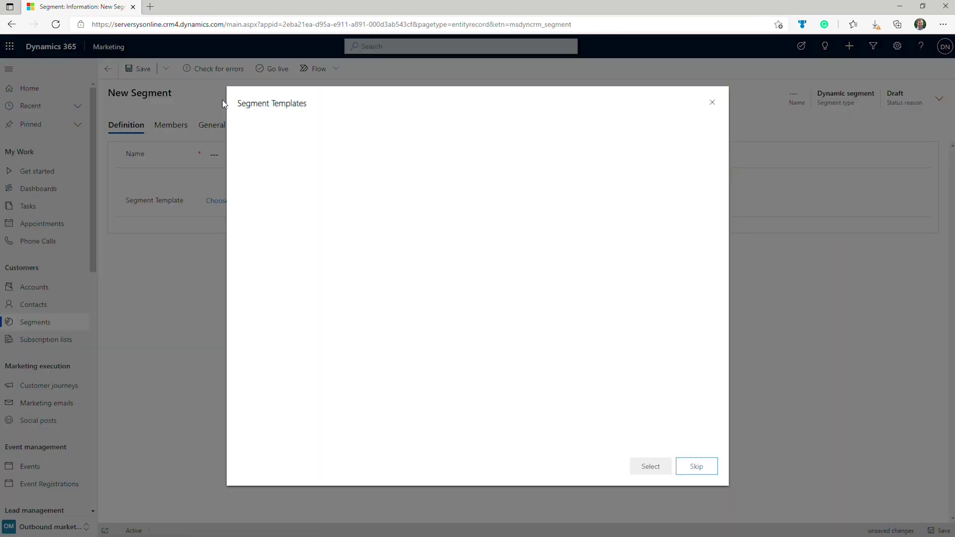
{"action": "left_click", "coordinate": [701, 473]}
{"action": "left_click", "coordinate": [155, 209]}
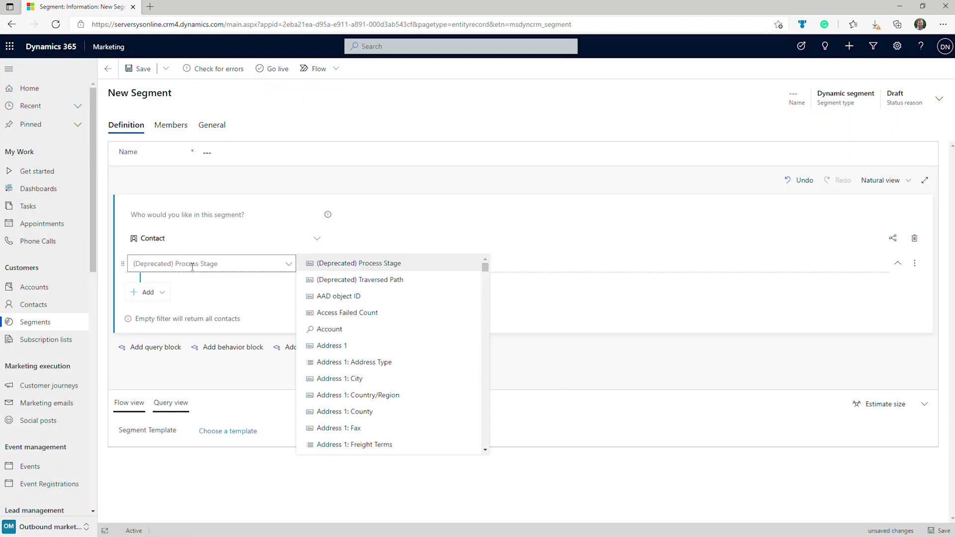
{"action": "type", "text": "consent"}
{"action": "left_click", "coordinate": [343, 280]}
{"action": "left_click", "coordinate": [438, 264]}
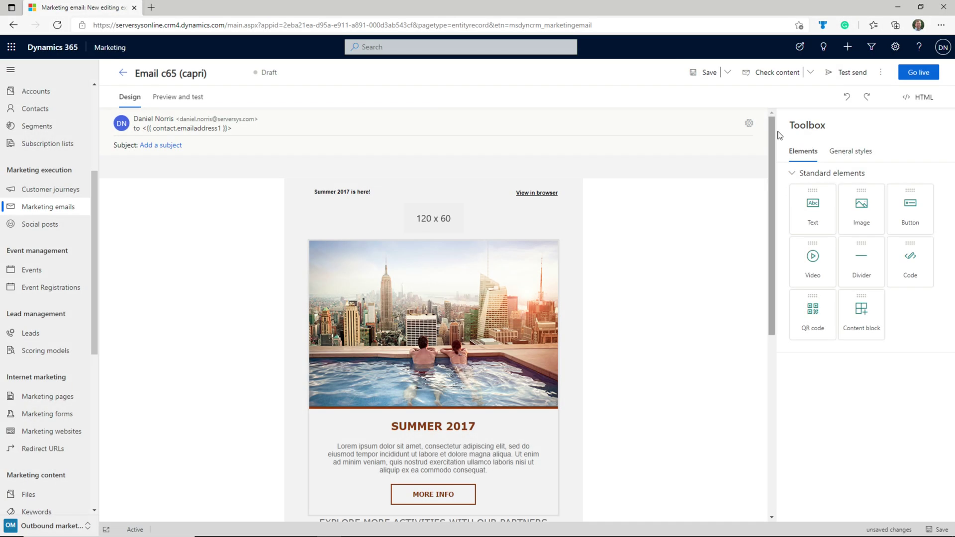
Run the Accessibility checker on the email, confirming no issues, and close it.
{"action": "left_click", "coordinate": [809, 75]}
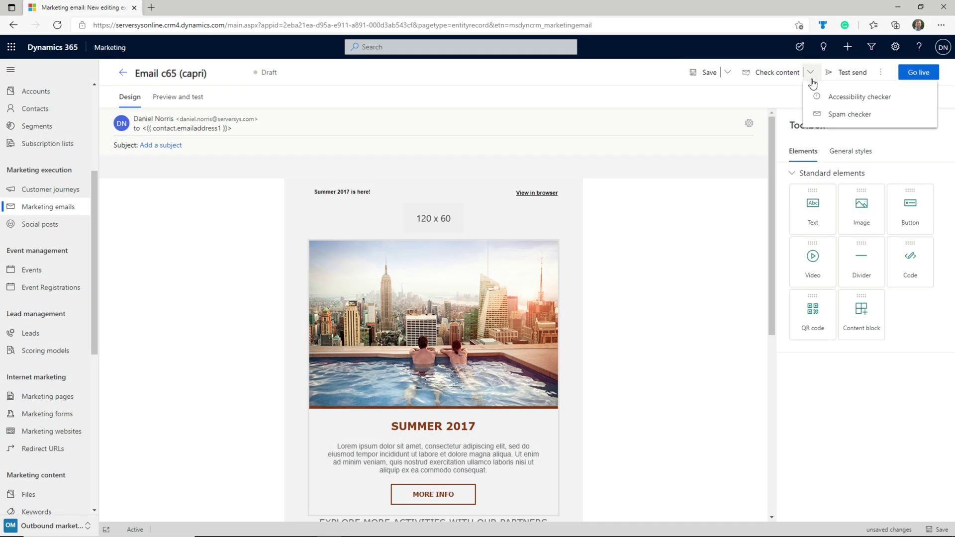
{"action": "left_click", "coordinate": [844, 102]}
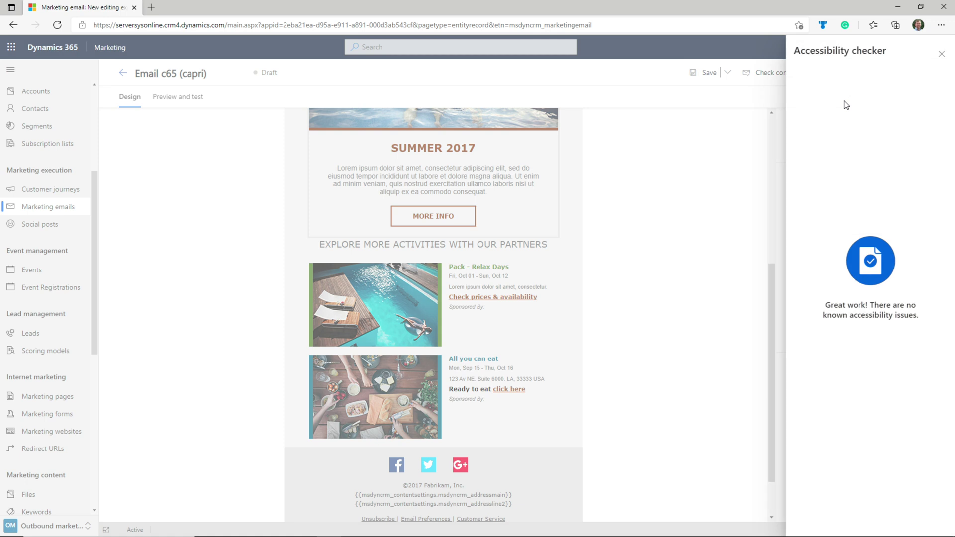
{"action": "left_click_drag", "start_coordinate": [825, 306], "coordinate": [924, 324]}
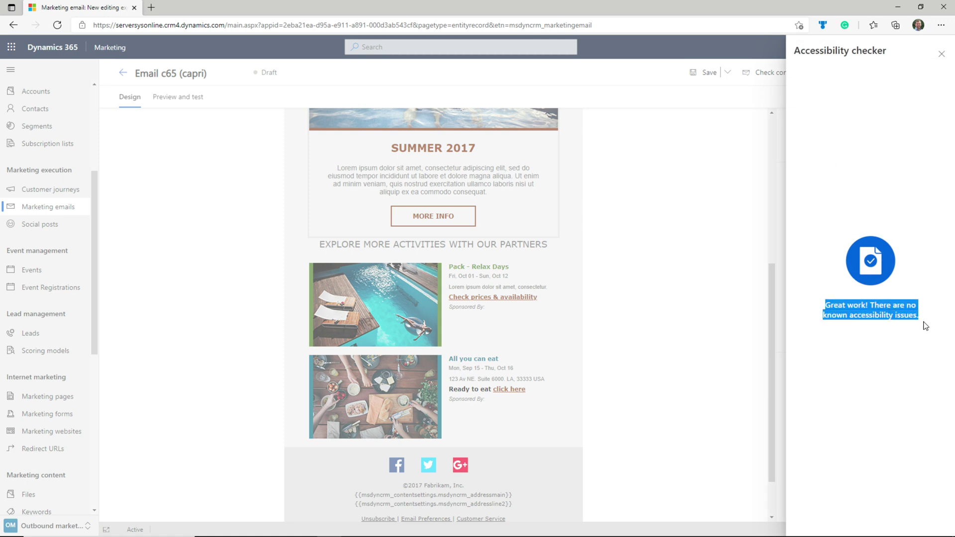
{"action": "left_click", "coordinate": [817, 206]}
{"action": "left_click", "coordinate": [942, 54]}
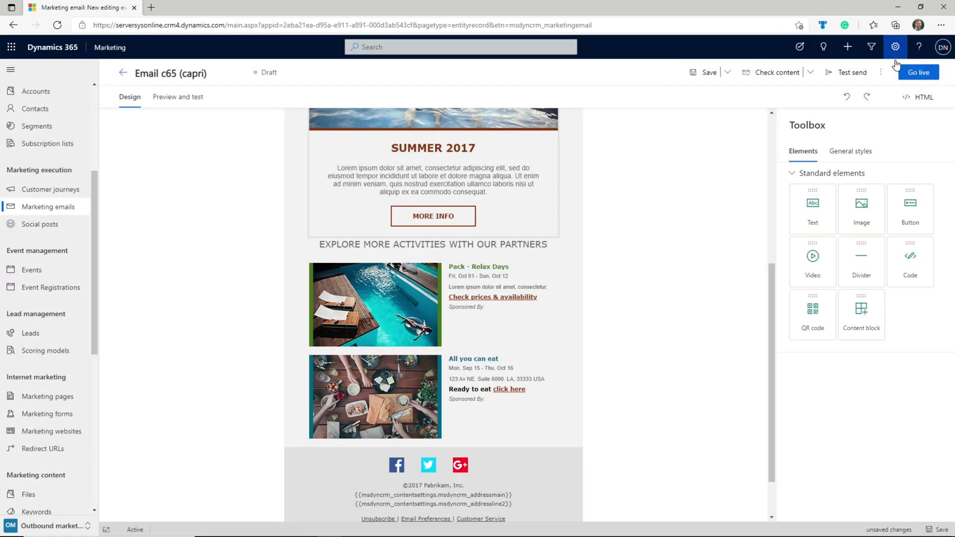
Run the Spam checker, review its three Details findings (Low risk), and close the panel.
{"action": "left_click", "coordinate": [811, 74]}
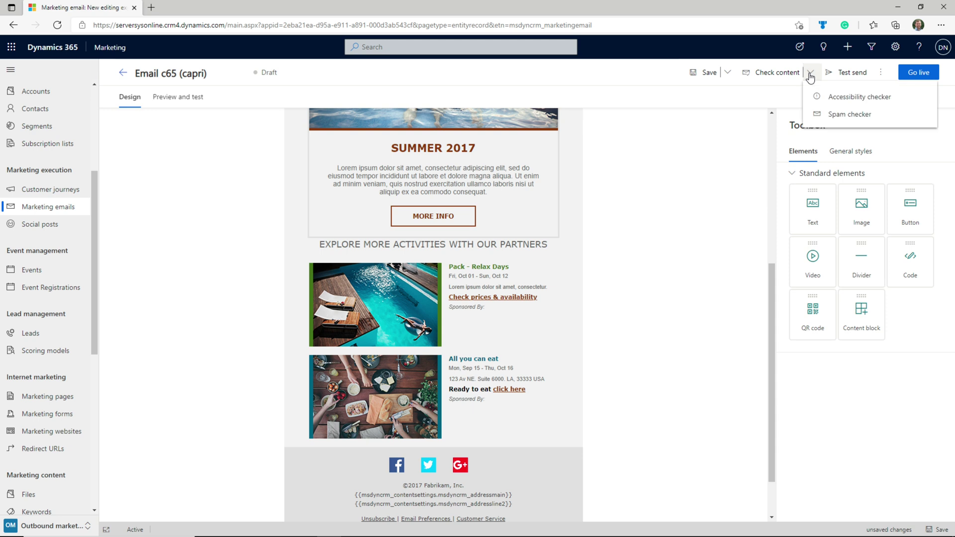
{"action": "left_click", "coordinate": [840, 117]}
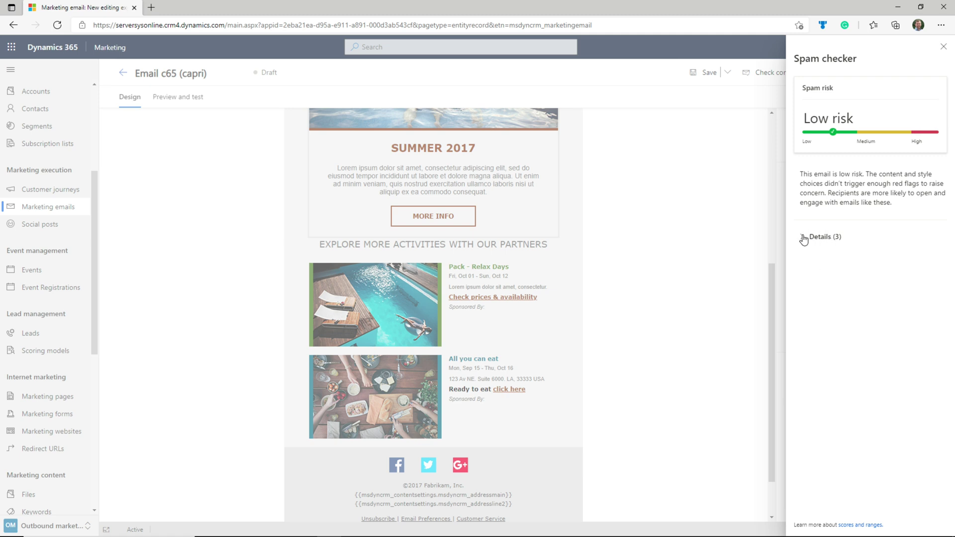
{"action": "left_click", "coordinate": [804, 238]}
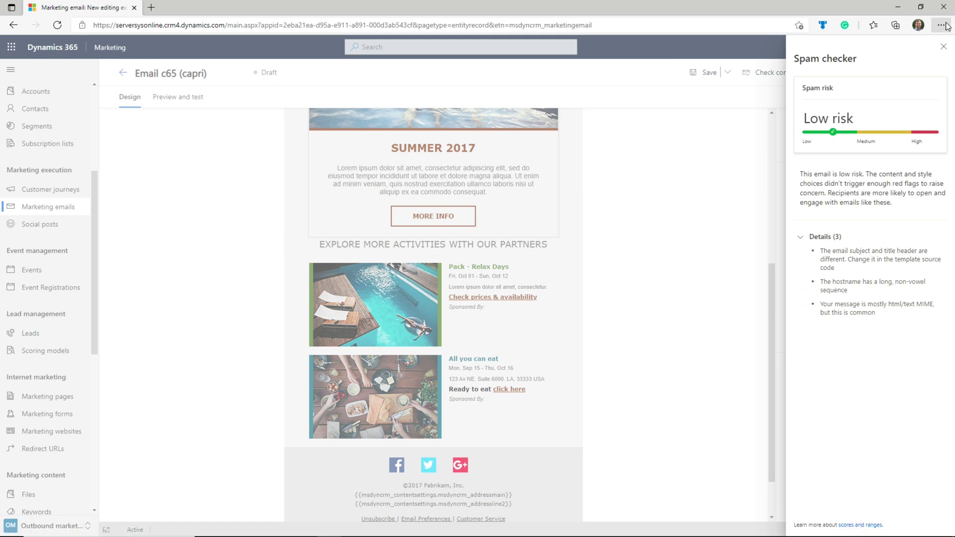
{"action": "left_click", "coordinate": [943, 47]}
Inspect the footer text block's address placeholder lines without changing them.
{"action": "scroll", "coordinate": [515, 359], "scroll_direction": "down", "scroll_amount": 2}
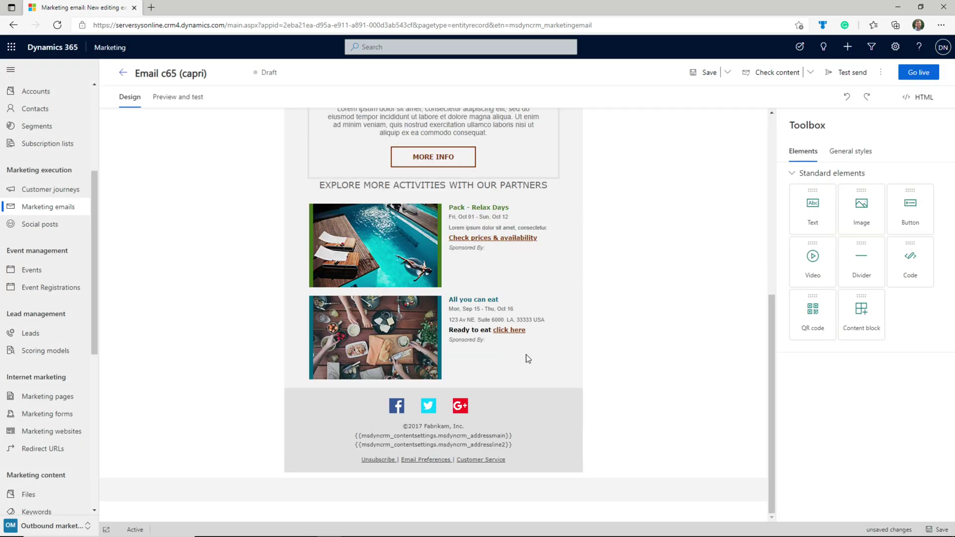
{"action": "left_click", "coordinate": [376, 439]}
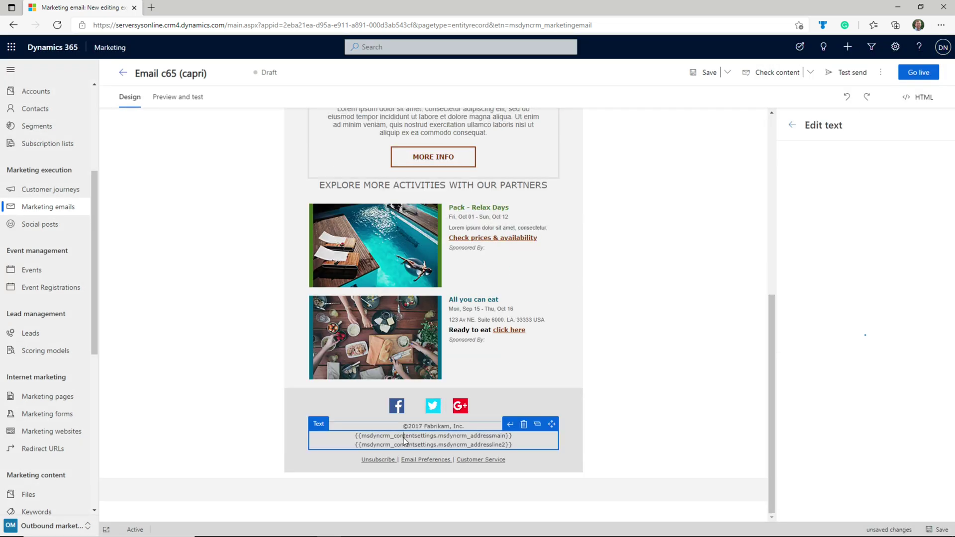
{"action": "left_click_drag", "start_coordinate": [355, 436], "coordinate": [515, 448]}
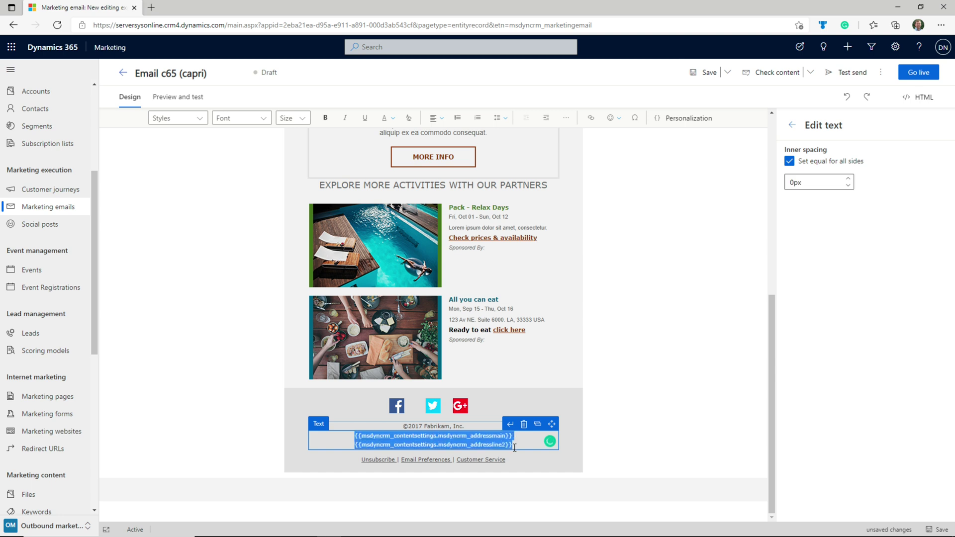
{"action": "left_click", "coordinate": [609, 442]}
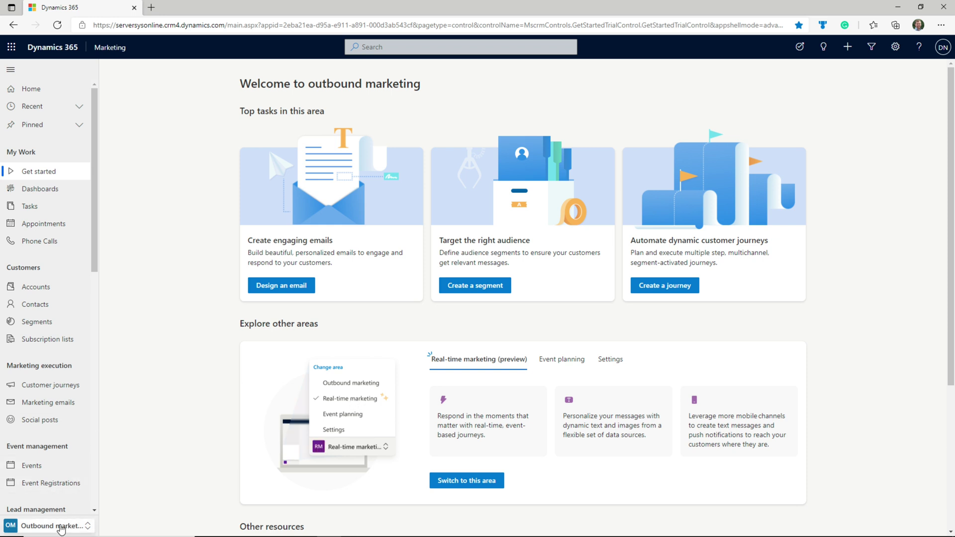
In the Settings area, show the Global level double opt-in tab of the DefaultMktSettings record.
{"action": "left_click", "coordinate": [57, 526]}
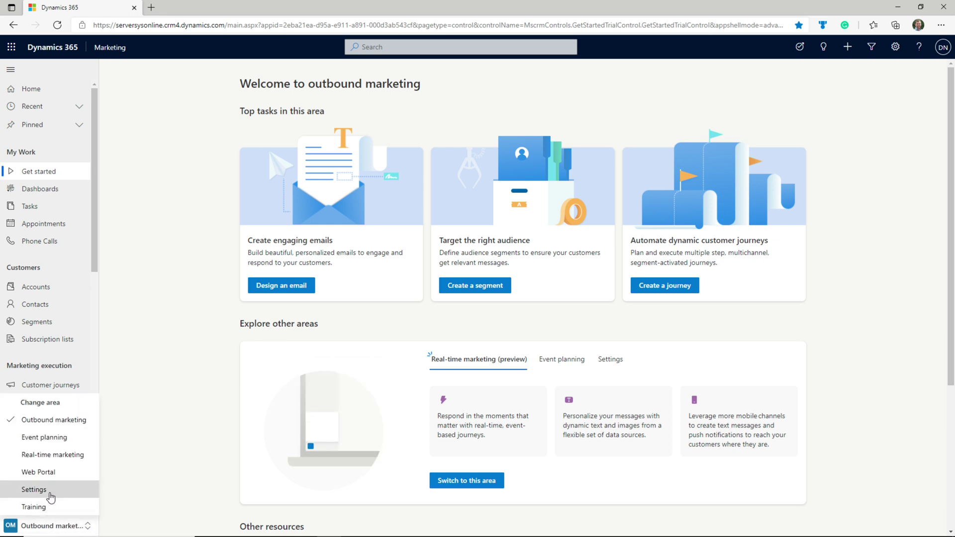
{"action": "left_click", "coordinate": [50, 494]}
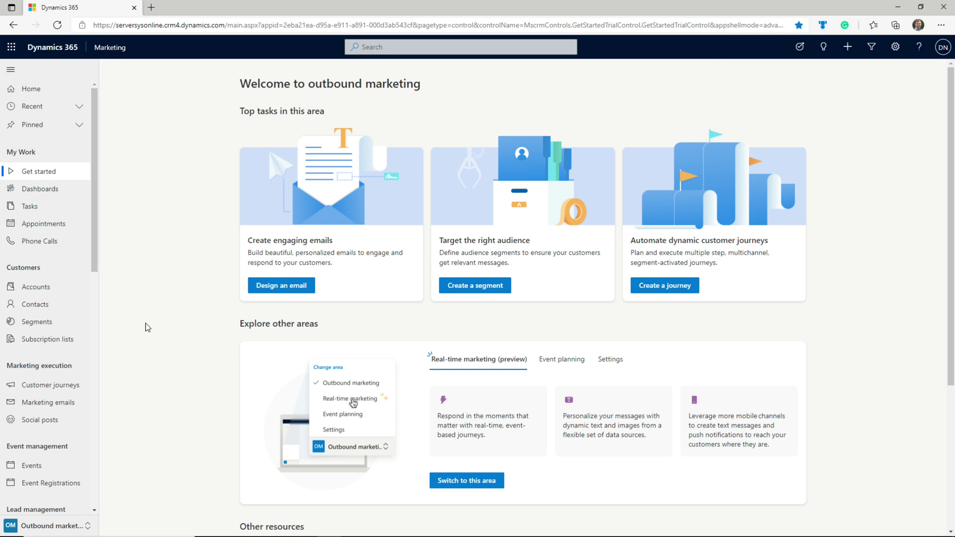
{"action": "left_click", "coordinate": [56, 525]}
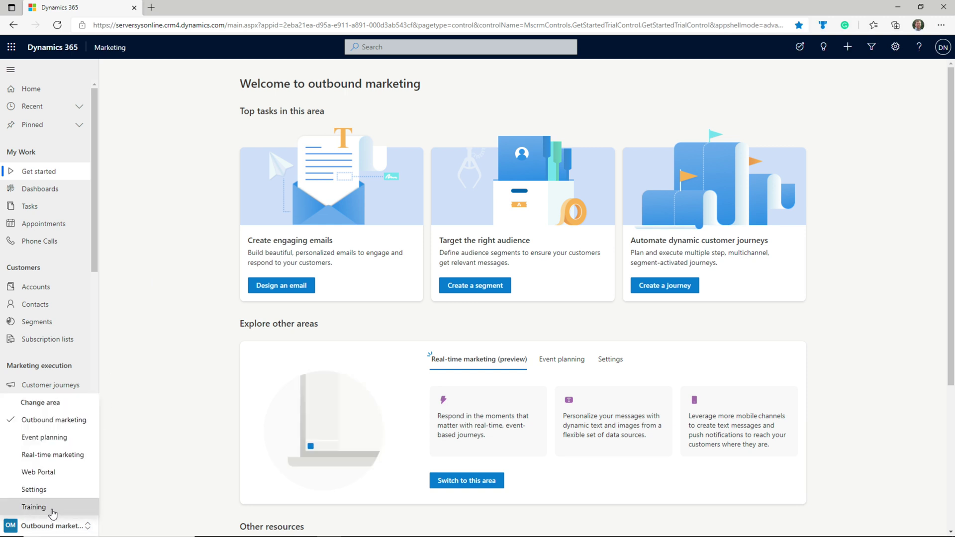
{"action": "left_click", "coordinate": [50, 494]}
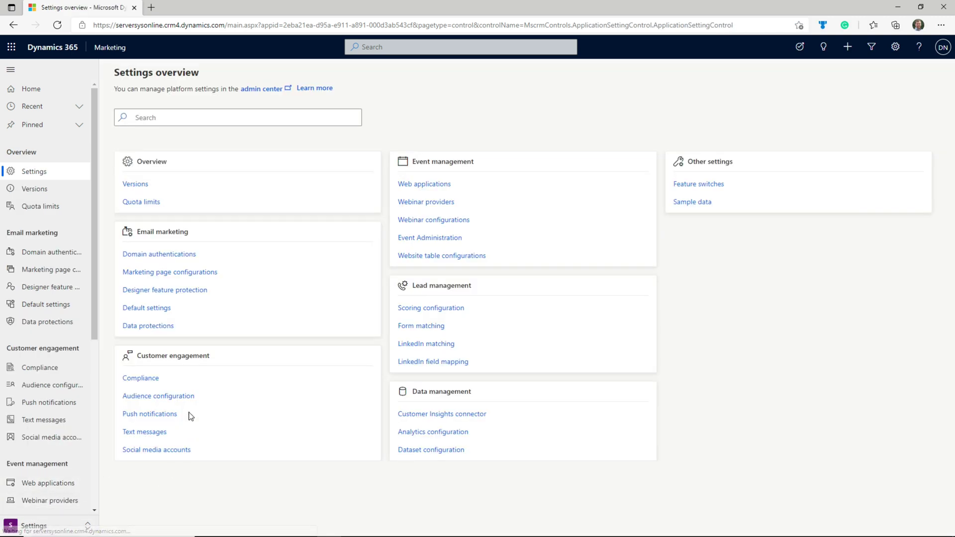
{"action": "left_click", "coordinate": [156, 310]}
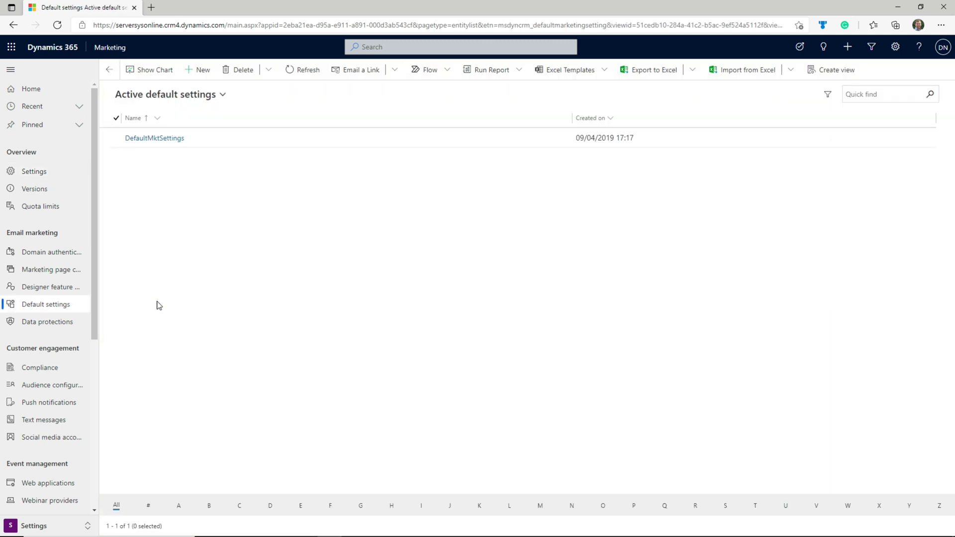
{"action": "left_click", "coordinate": [149, 139]}
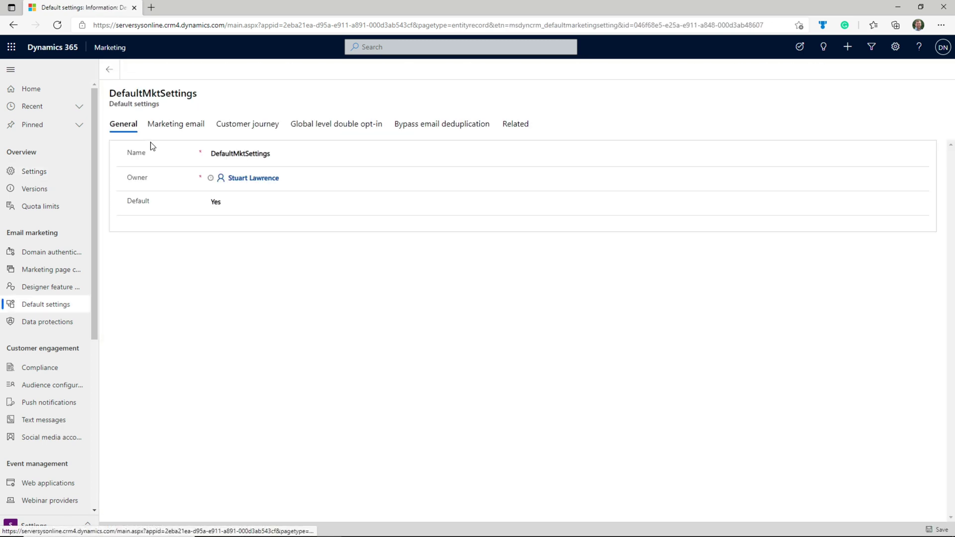
{"action": "left_click", "coordinate": [320, 129]}
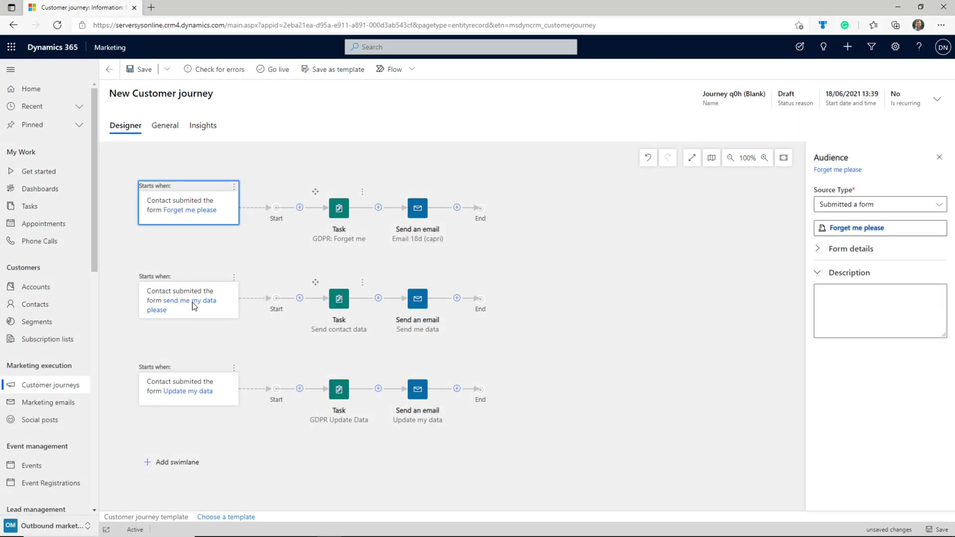
Inspect the 'send me my data please' and 'Update my data' triggers and the GDPR Update Data task description.
{"action": "left_click", "coordinate": [196, 309]}
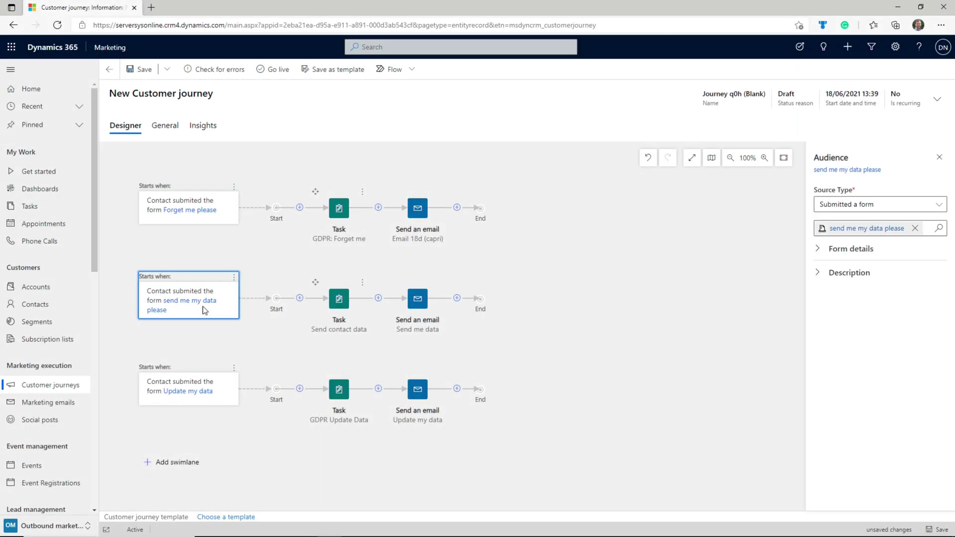
{"action": "left_click", "coordinate": [197, 403]}
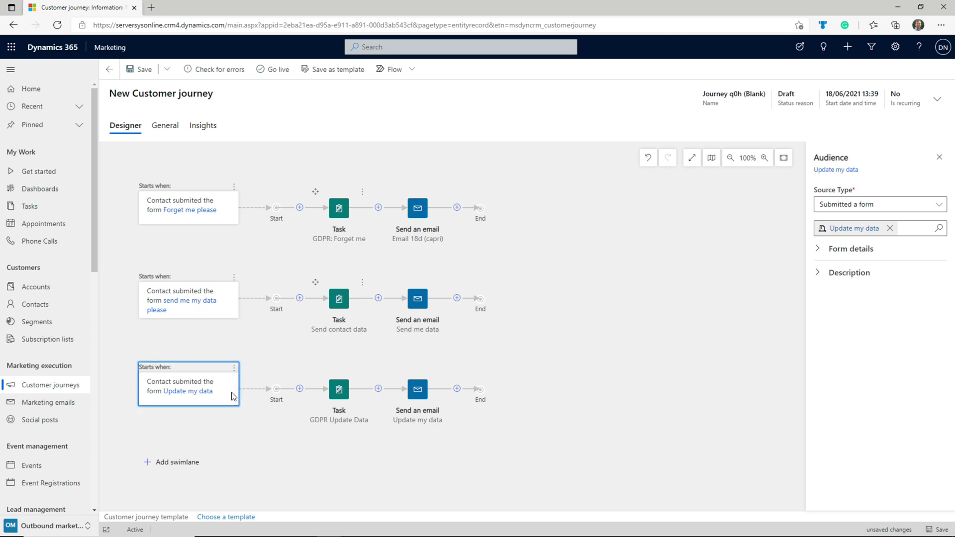
{"action": "left_click", "coordinate": [341, 422]}
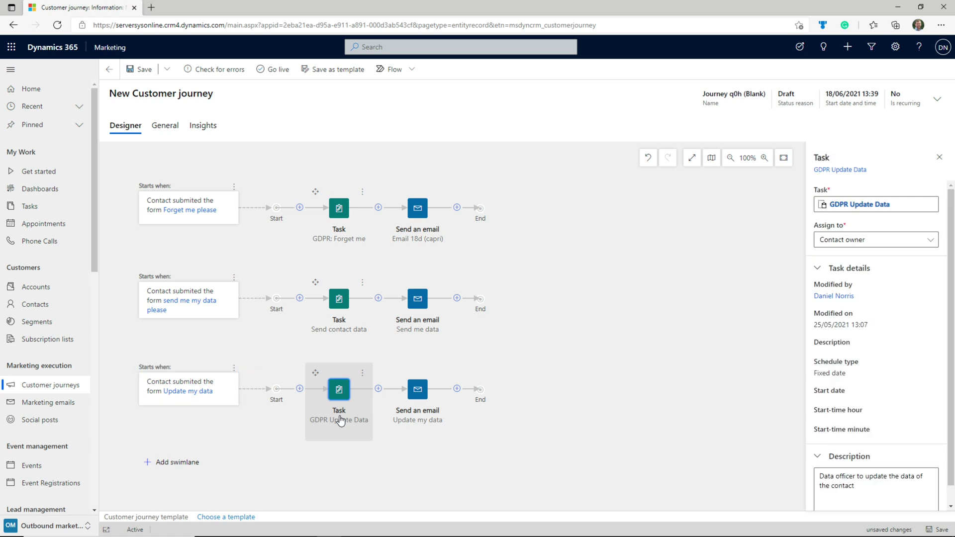
{"action": "scroll", "coordinate": [861, 394], "scroll_direction": "down", "scroll_amount": 1}
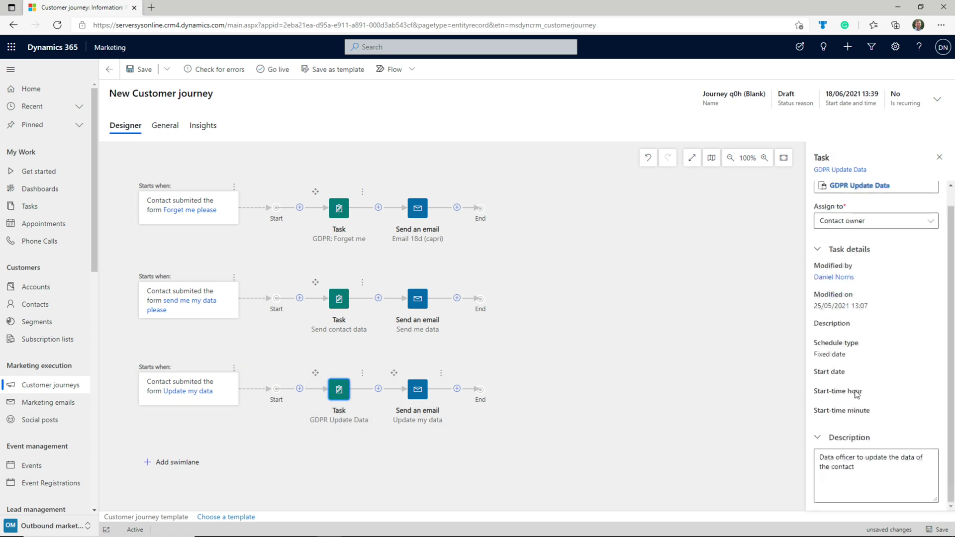
{"action": "left_click_drag", "start_coordinate": [870, 474], "coordinate": [799, 455]}
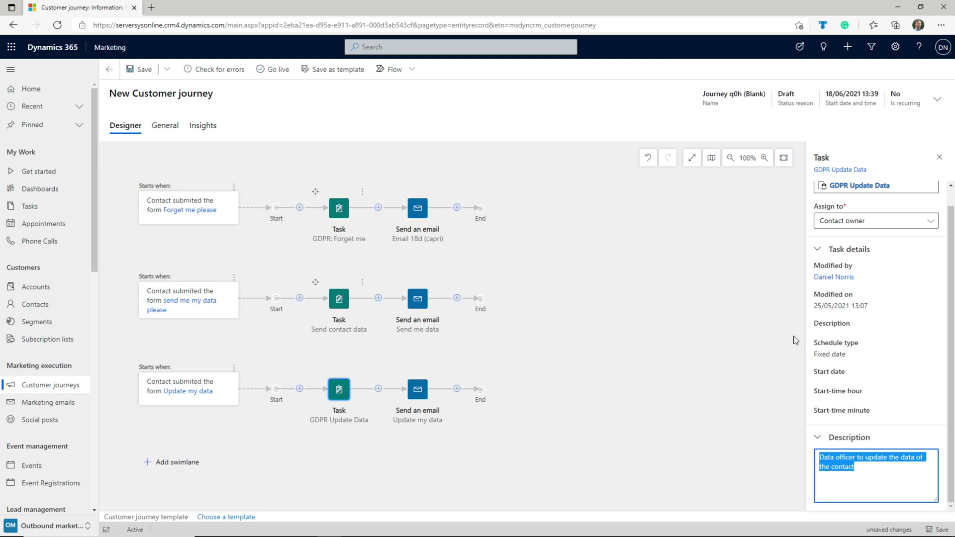
{"action": "scroll", "coordinate": [923, 335], "scroll_direction": "up", "scroll_amount": 1}
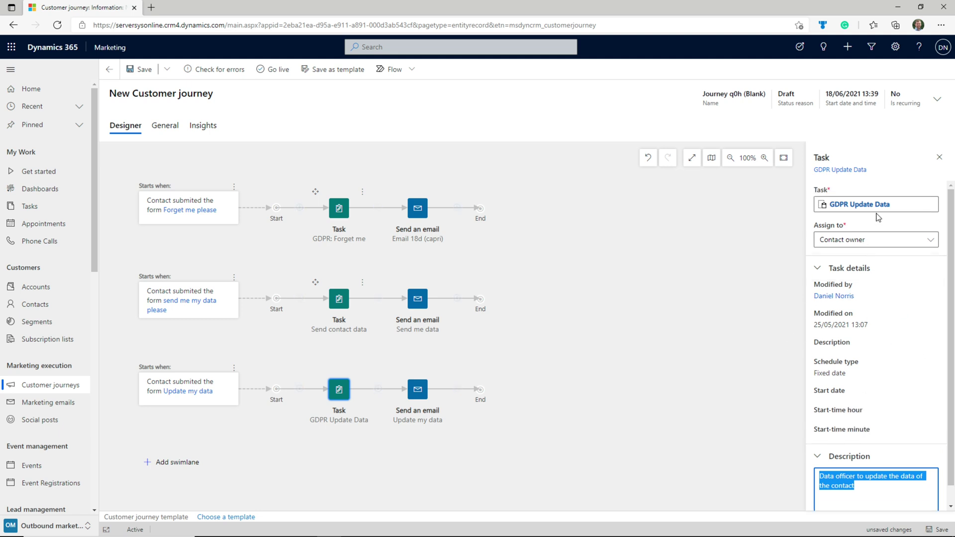
{"action": "left_click", "coordinate": [919, 206]}
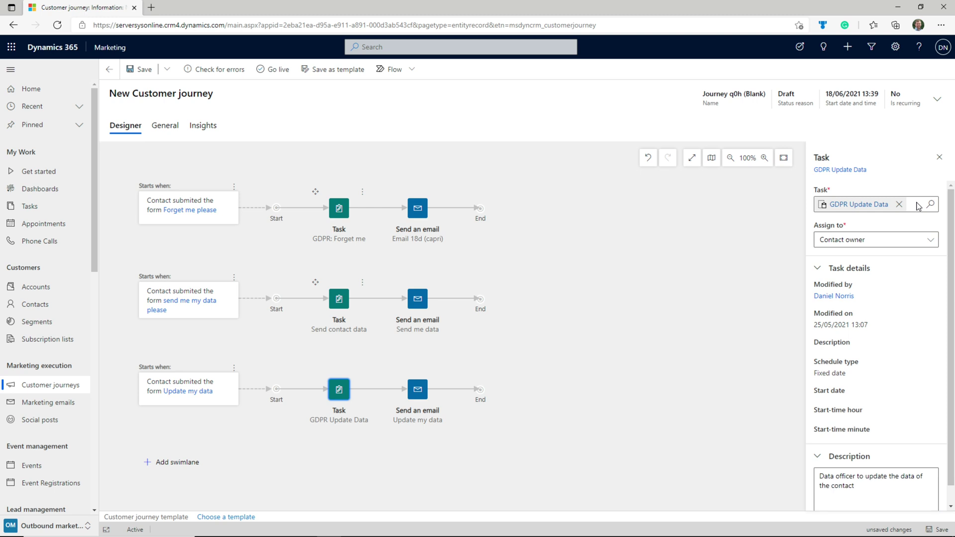
Check that the Update my data email step's Email elements list no dependencies.
{"action": "left_click", "coordinate": [422, 414]}
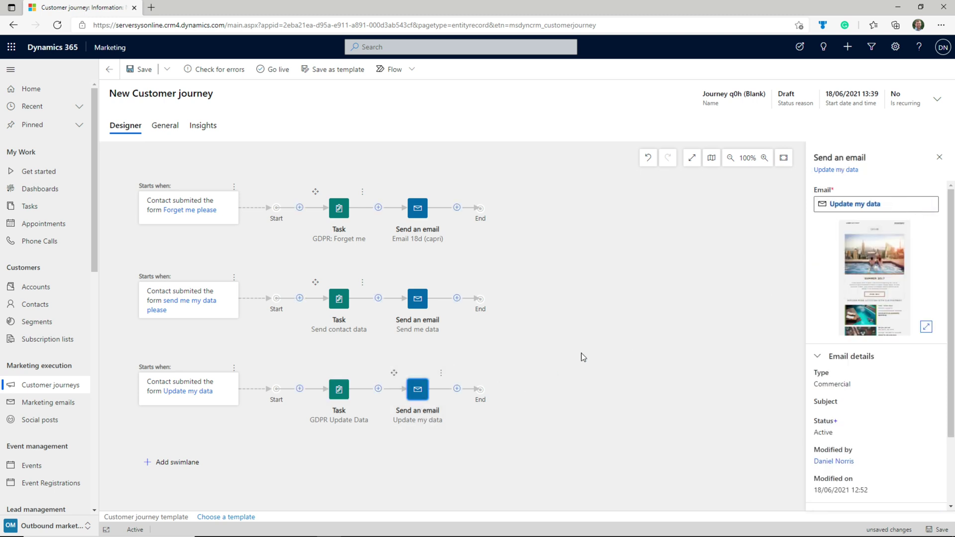
{"action": "scroll", "coordinate": [851, 412], "scroll_direction": "down", "scroll_amount": 2}
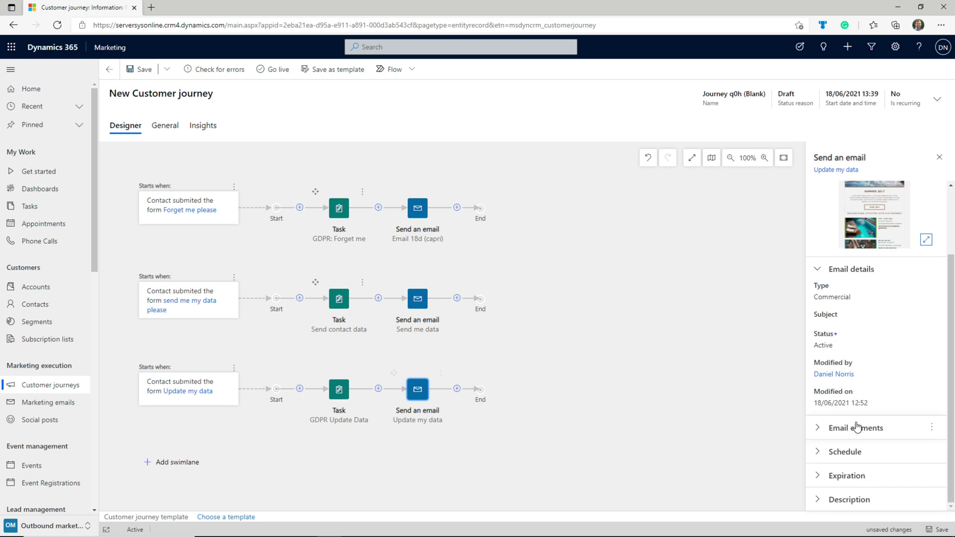
{"action": "left_click", "coordinate": [862, 431]}
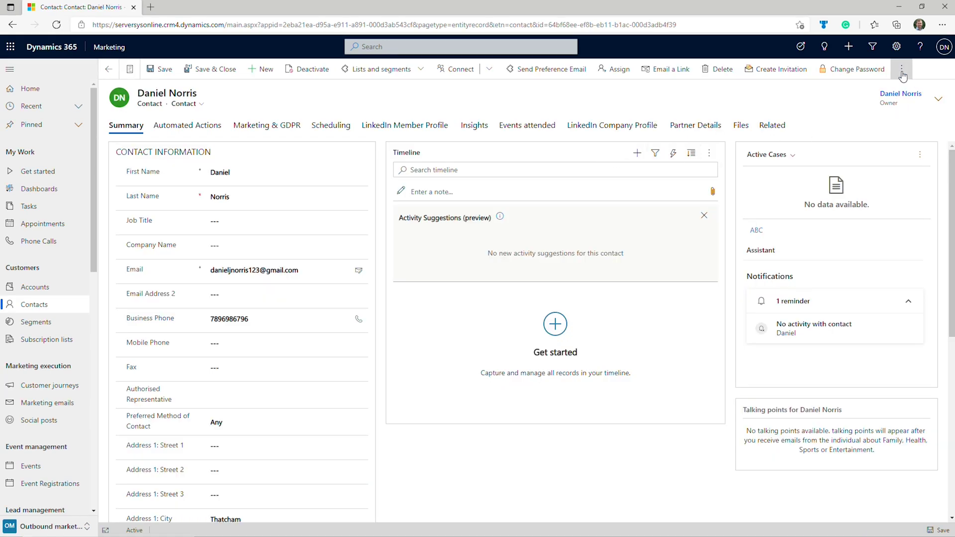
Export the contact to PDF, download it, view the file and close it.
{"action": "left_click", "coordinate": [902, 73]}
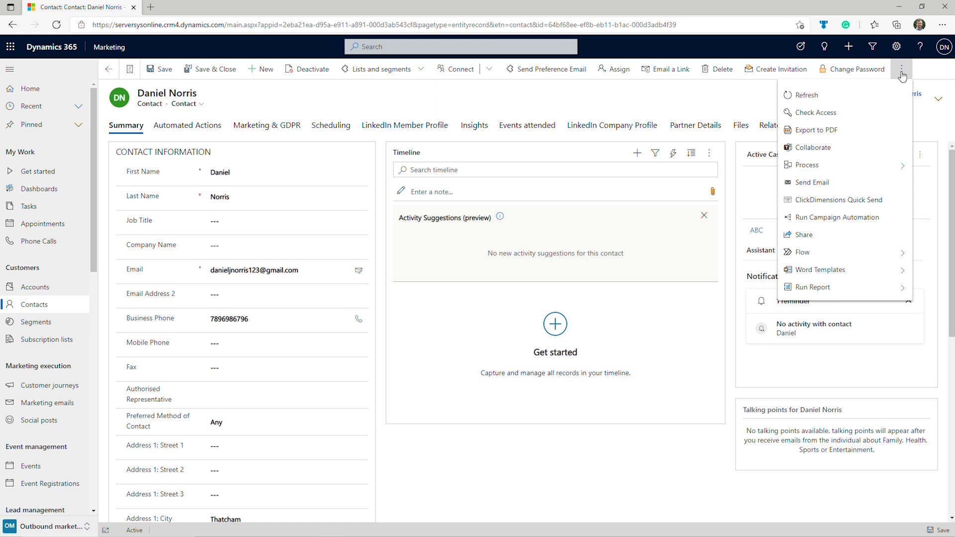
{"action": "left_click", "coordinate": [819, 132]}
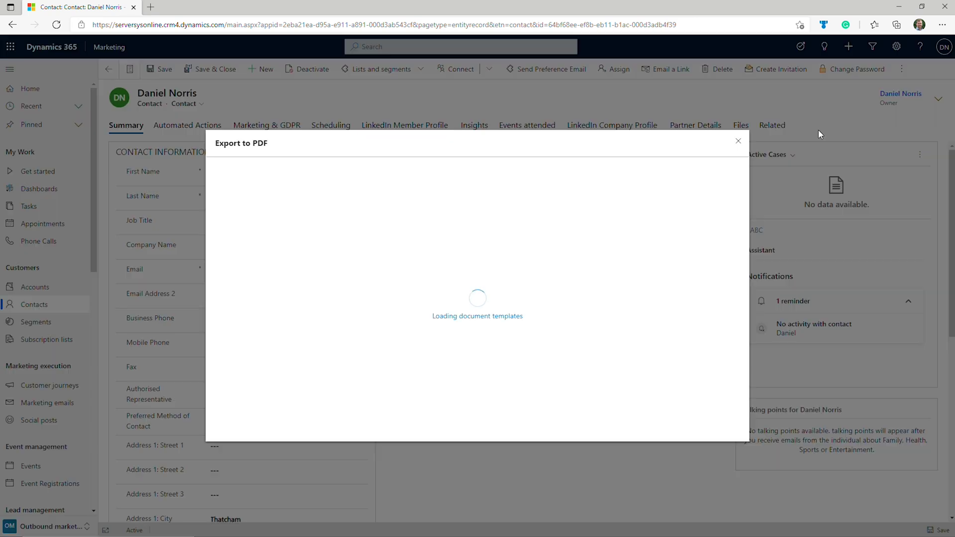
{"action": "scroll", "coordinate": [416, 291], "scroll_direction": "down", "scroll_amount": 1}
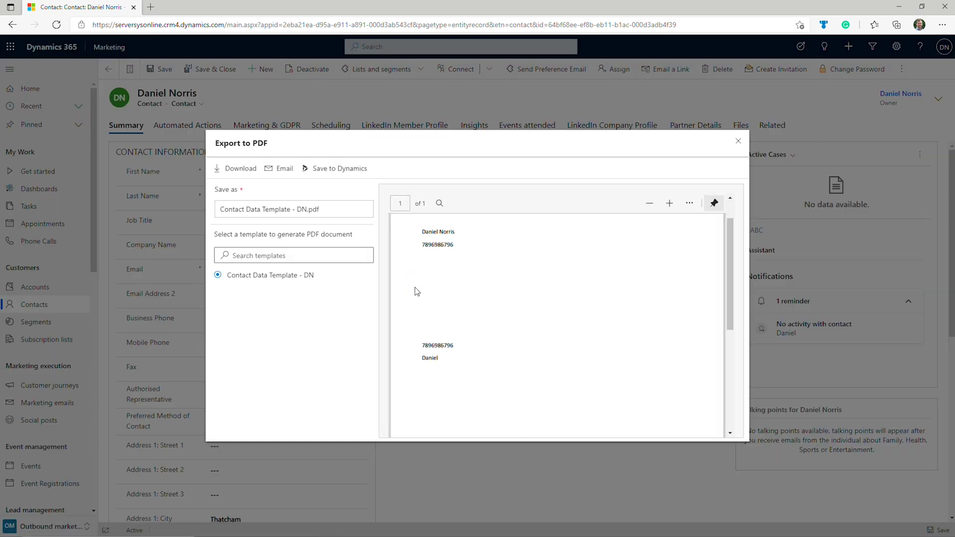
{"action": "scroll", "coordinate": [417, 291], "scroll_direction": "up", "scroll_amount": 1}
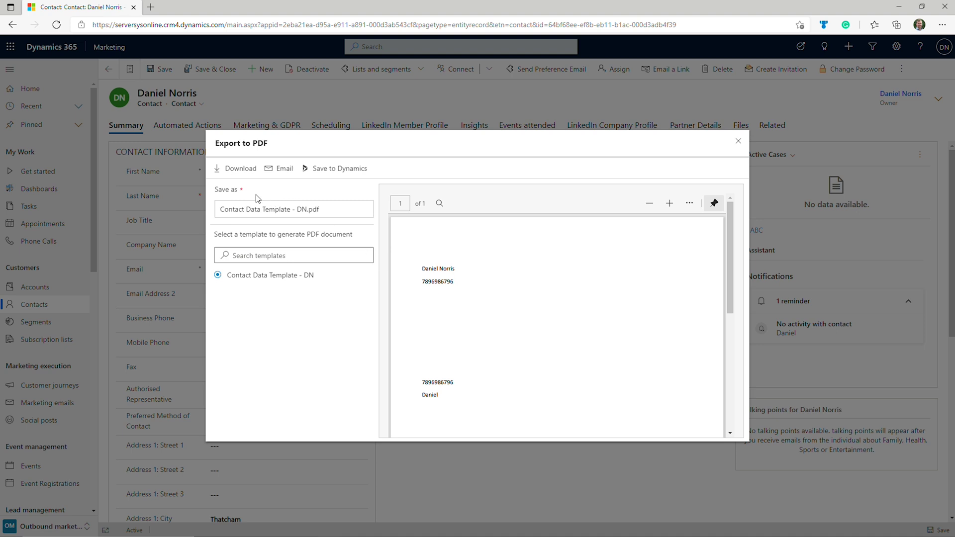
{"action": "left_click", "coordinate": [241, 170]}
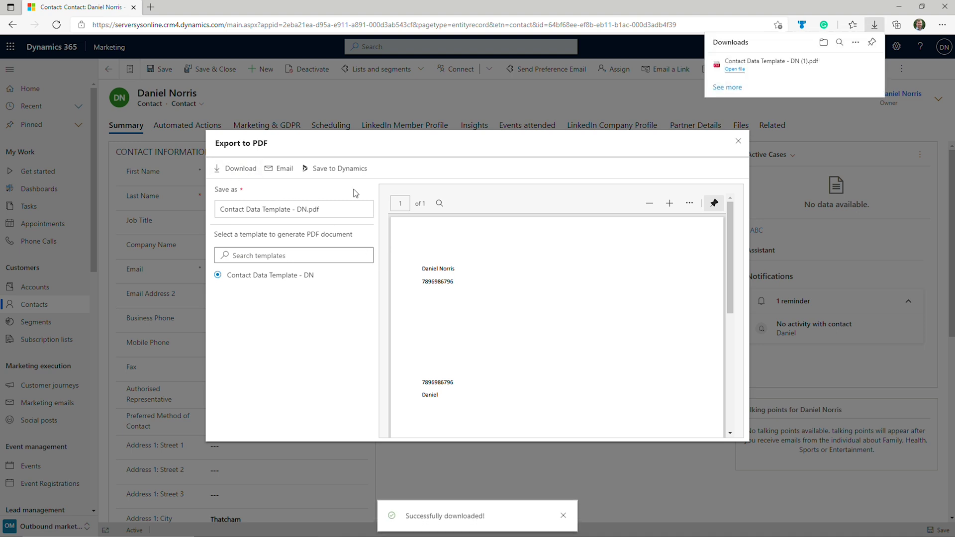
{"action": "left_click", "coordinate": [734, 70]}
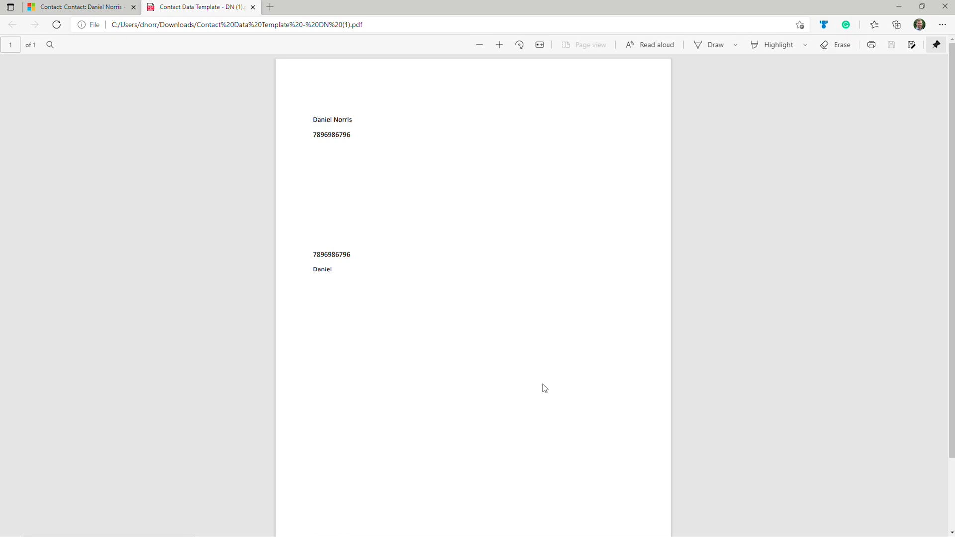
{"action": "key", "text": "ctrl+w"}
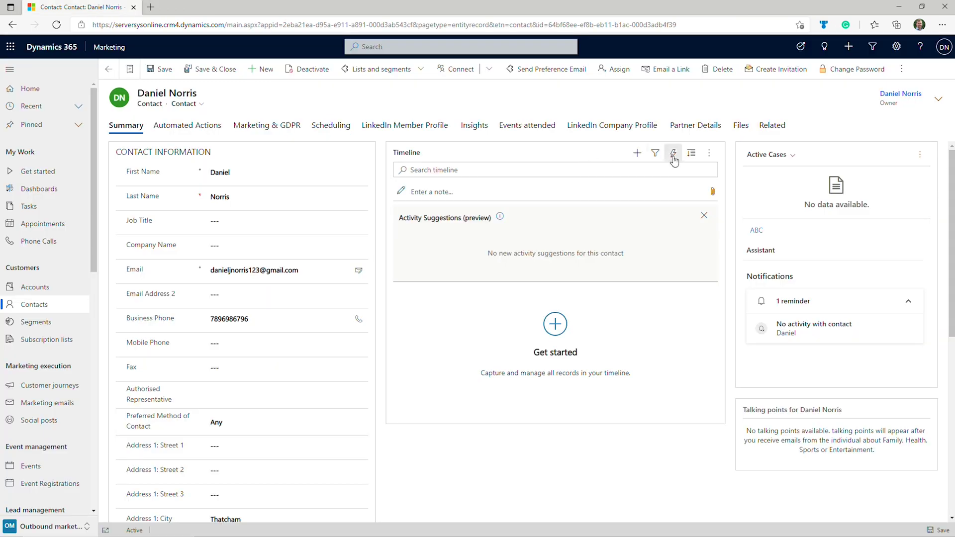
Bring up the Export to PDF preview with Contact Data Template - DN again.
{"action": "left_click", "coordinate": [902, 70]}
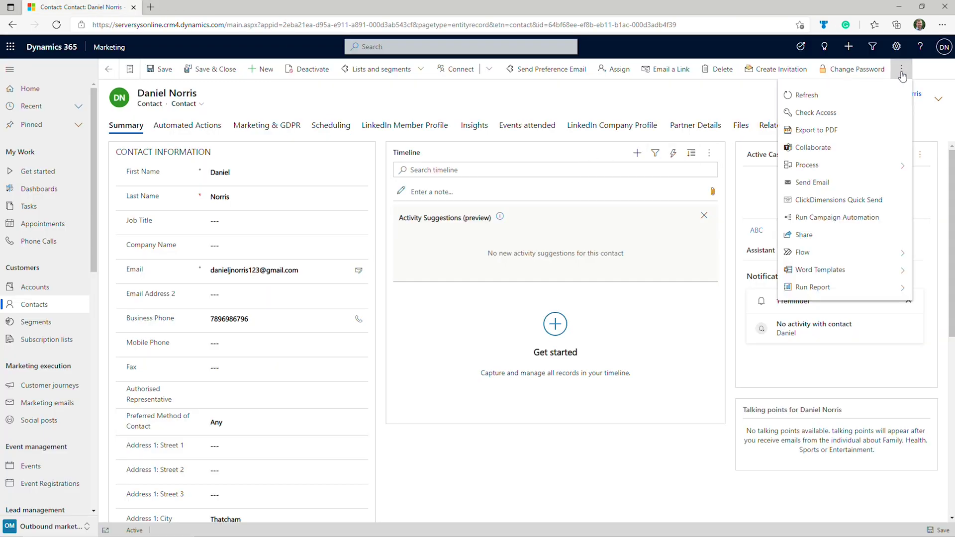
{"action": "left_click", "coordinate": [819, 132]}
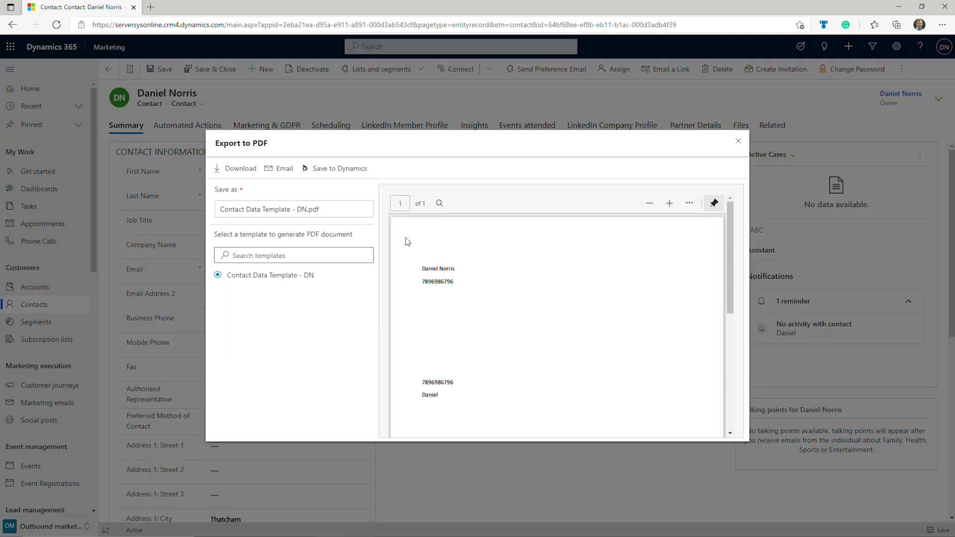
{"action": "scroll", "coordinate": [414, 289], "scroll_direction": "down", "scroll_amount": 1}
{"action": "scroll", "coordinate": [417, 292], "scroll_direction": "up", "scroll_amount": 1}
Download the contact PDF again and open its Update contact GDPR consent change record.
{"action": "left_click", "coordinate": [241, 169]}
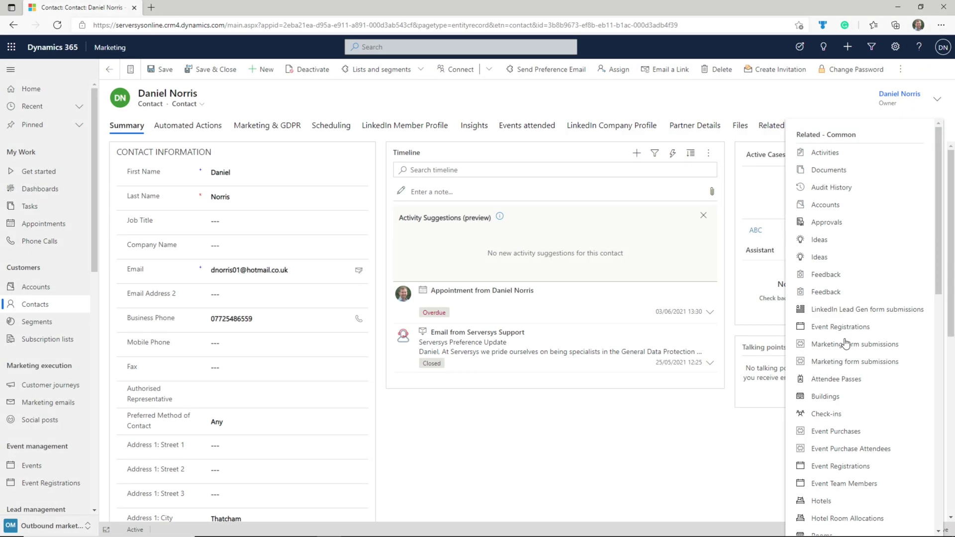
{"action": "scroll", "coordinate": [854, 422], "scroll_direction": "down", "scroll_amount": 4}
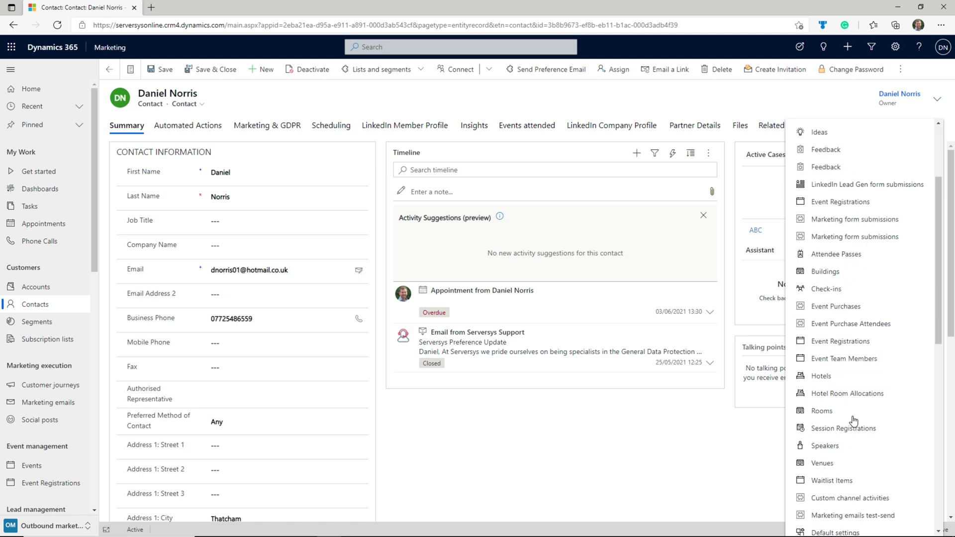
{"action": "left_click", "coordinate": [863, 487]}
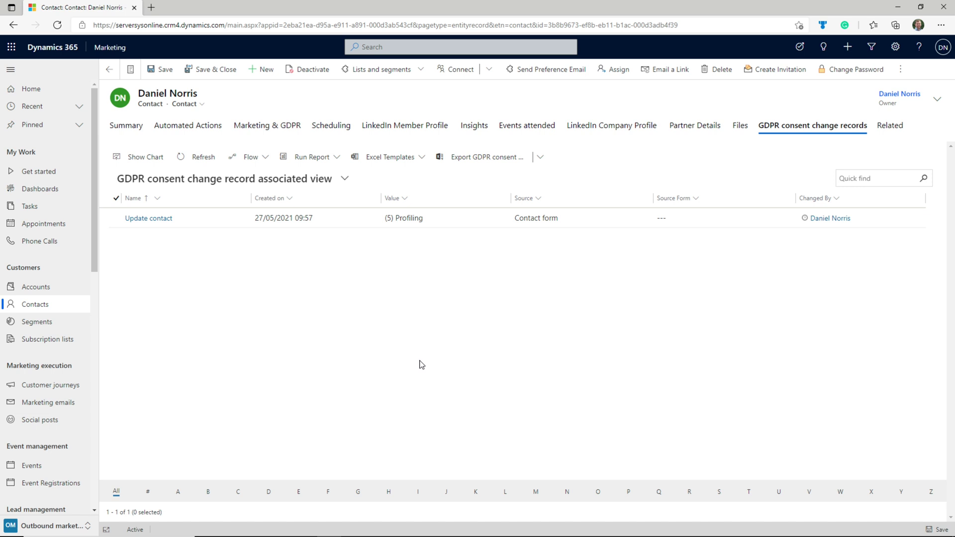
{"action": "left_click", "coordinate": [161, 220]}
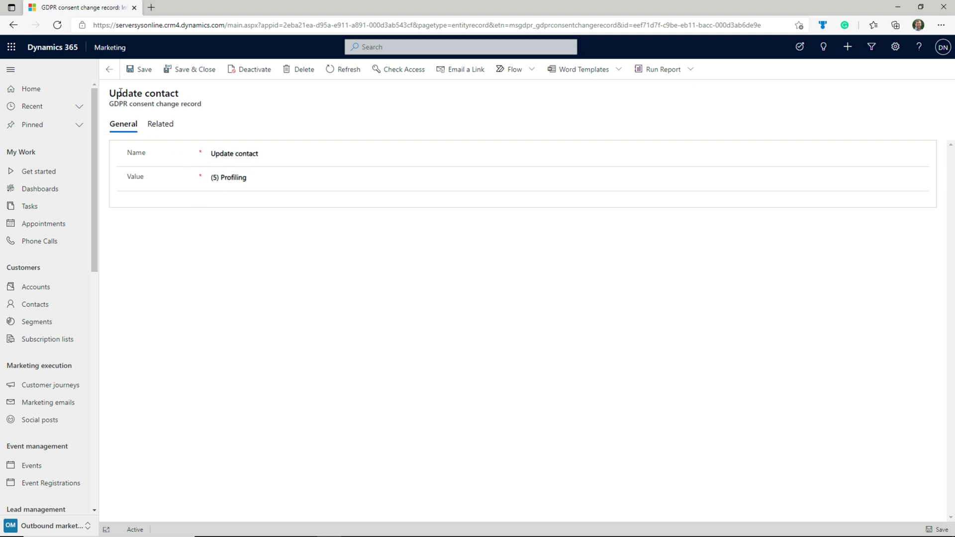
Return to the consent records list, select Update contact, and go to the Business Management settings.
{"action": "left_click", "coordinate": [108, 72]}
{"action": "left_click", "coordinate": [118, 219]}
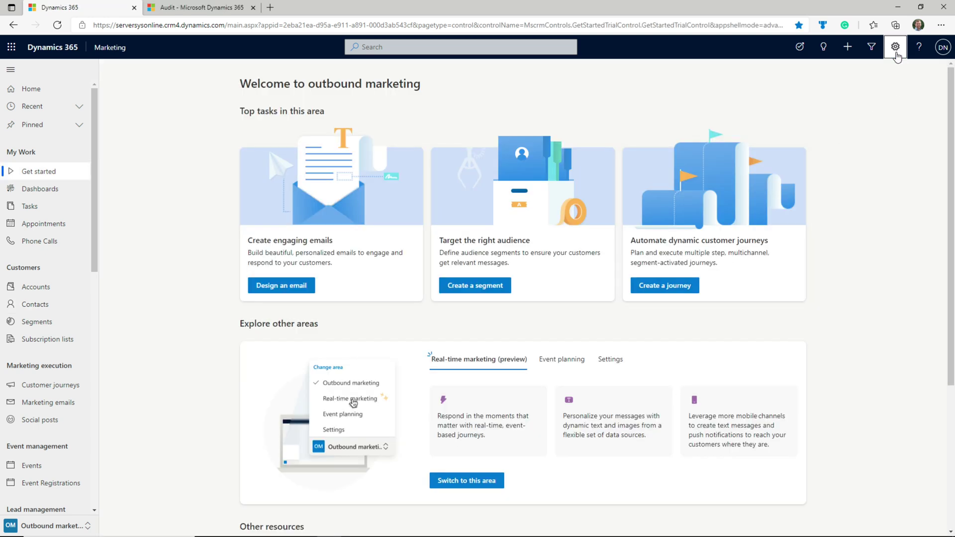
{"action": "left_click", "coordinate": [895, 47]}
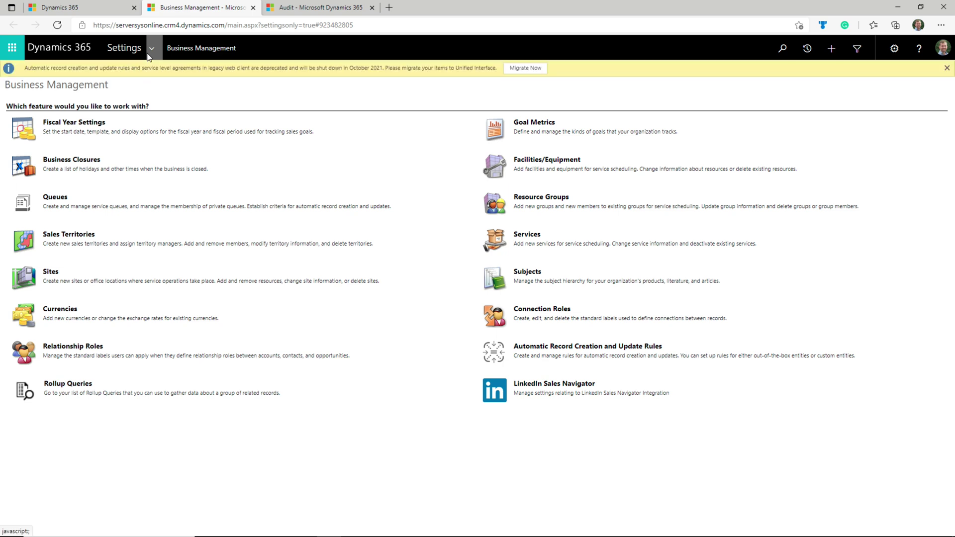
Show the Global Audit Settings under System > Auditing.
{"action": "left_click", "coordinate": [149, 55]}
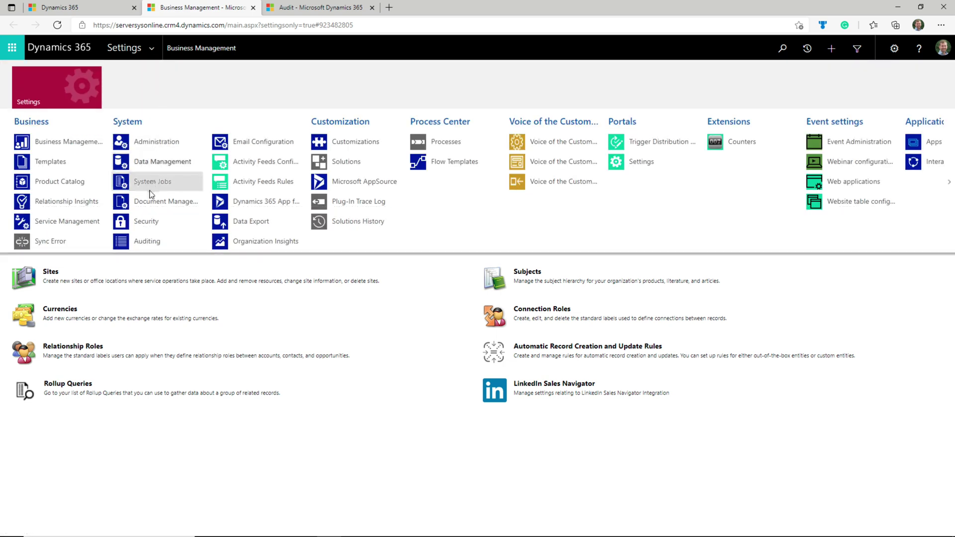
{"action": "left_click", "coordinate": [148, 242]}
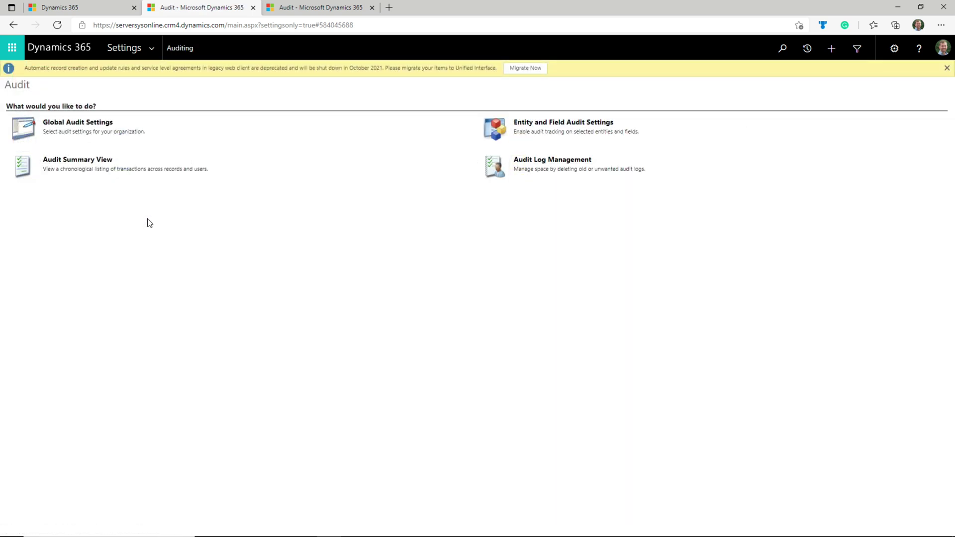
{"action": "left_click", "coordinate": [99, 124]}
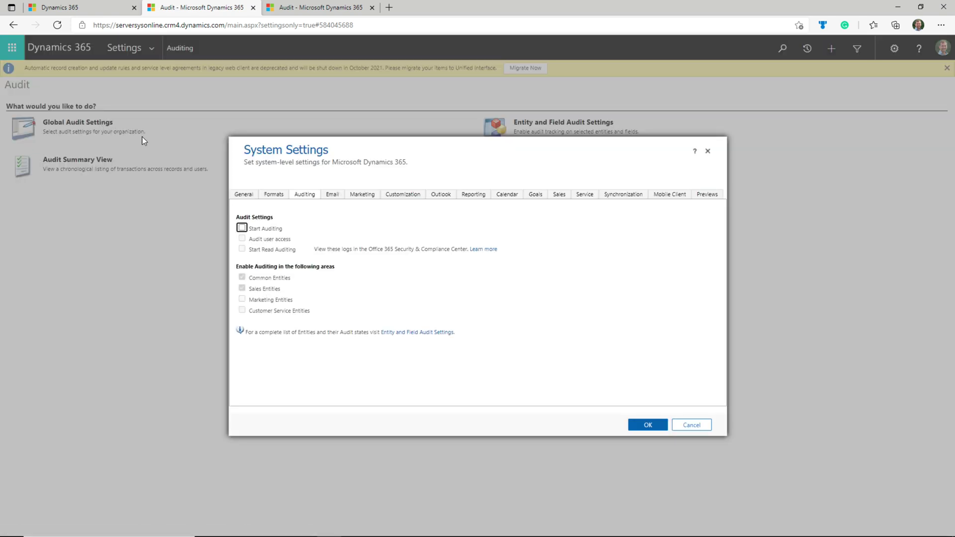